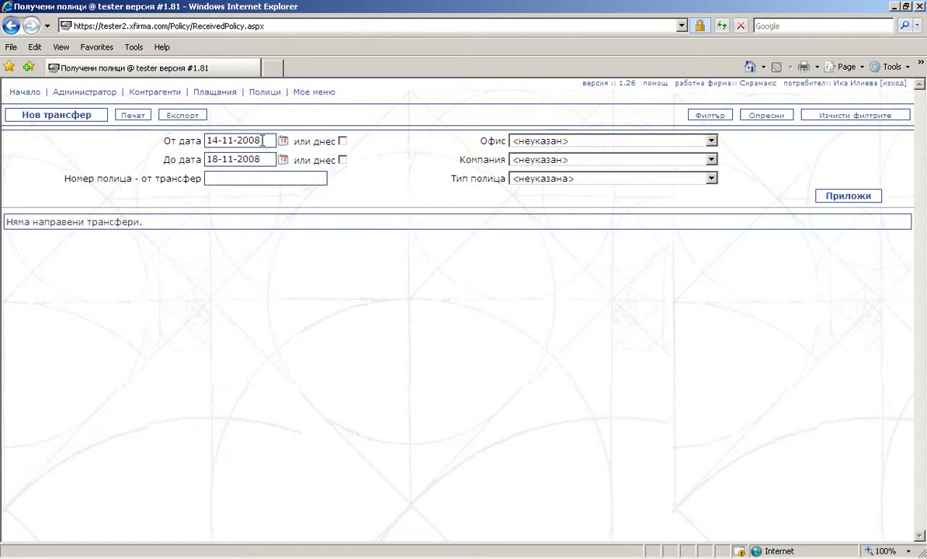
Set the filter start date to 14-11-2007 and the office to Варна.
left_click(263, 140)
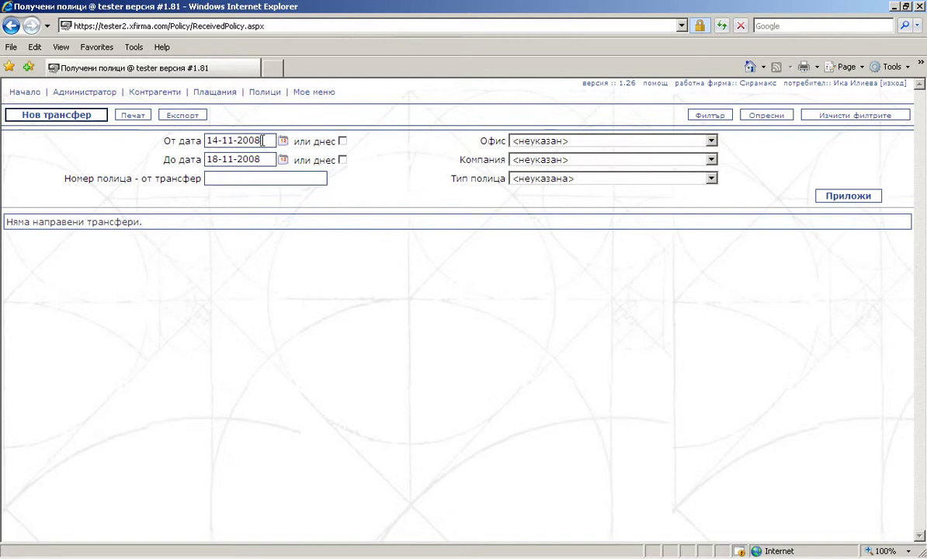
key("BackSpace")
type("7")
left_click(661, 140)
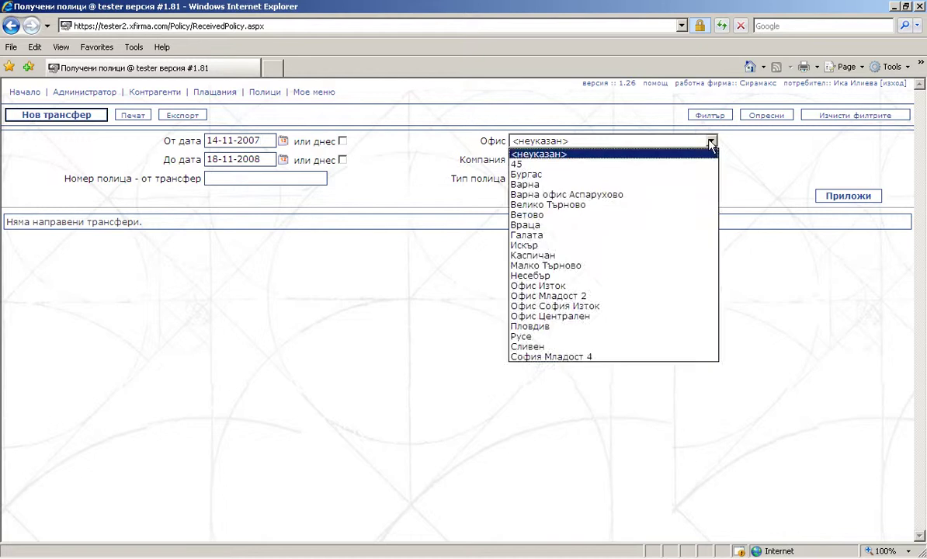
left_click(692, 188)
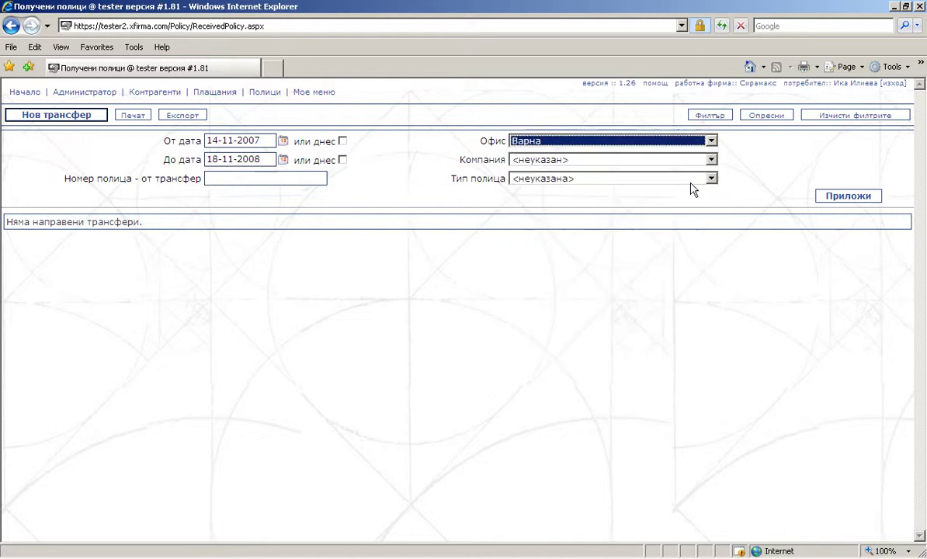
Apply the filter to list the 8 Варна transfers, then start a new transfer.
left_click(839, 198)
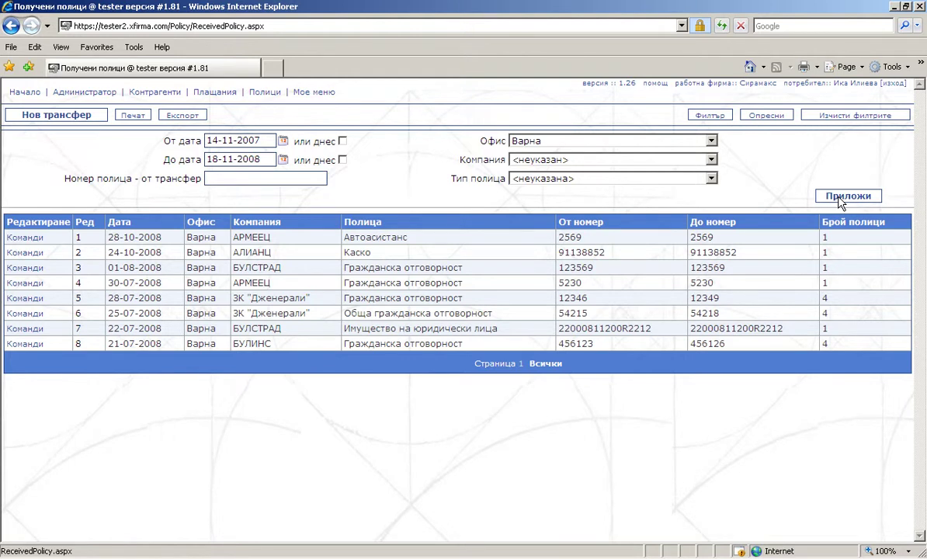
left_click(28, 267)
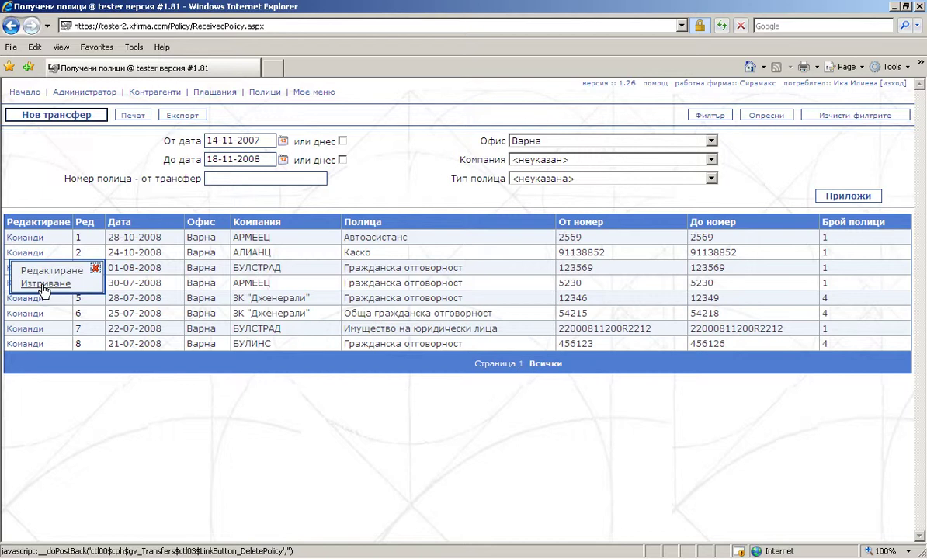
left_click(53, 117)
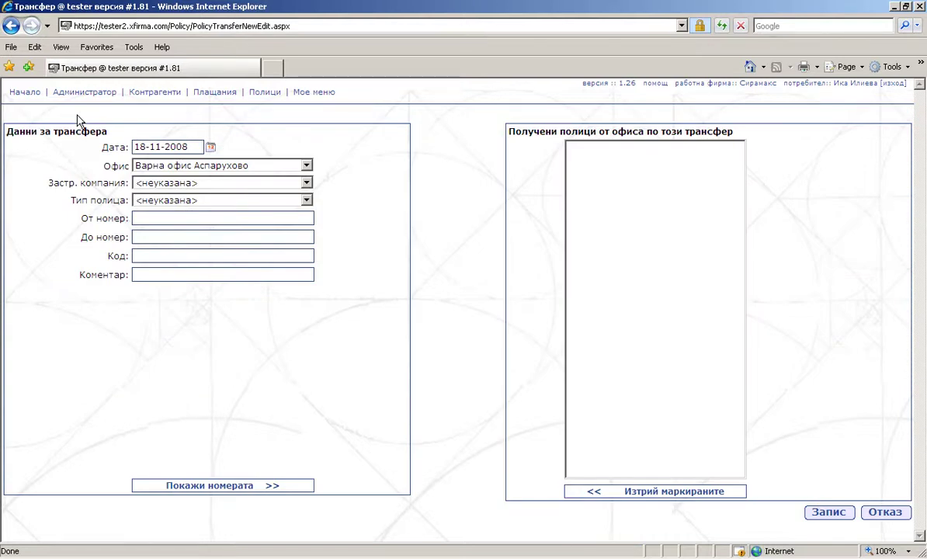
Fill the transfer for Варна, ЗК "Дженерали", Гражданска отговорност, policy numbers 1235 to 1239.
left_click(307, 166)
left_click(292, 209)
left_click(306, 183)
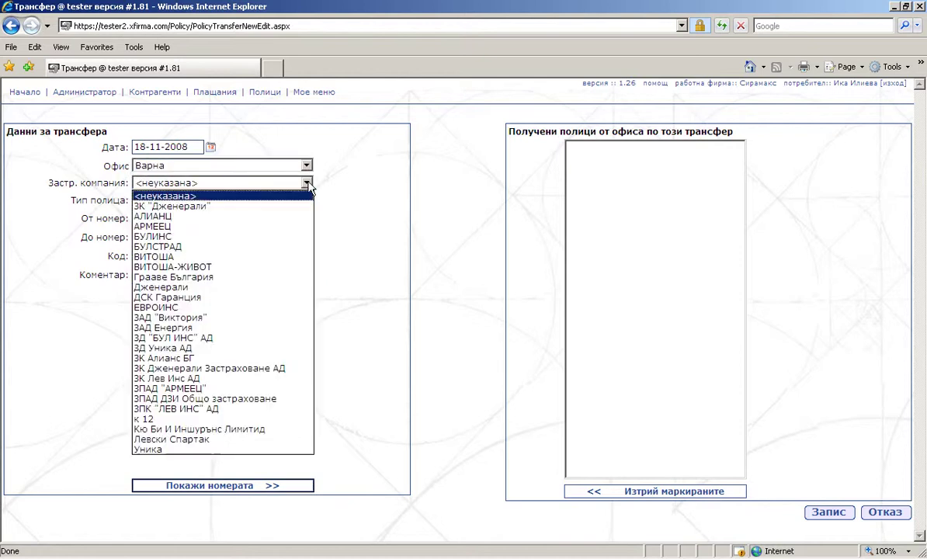
left_click(301, 206)
left_click(307, 200)
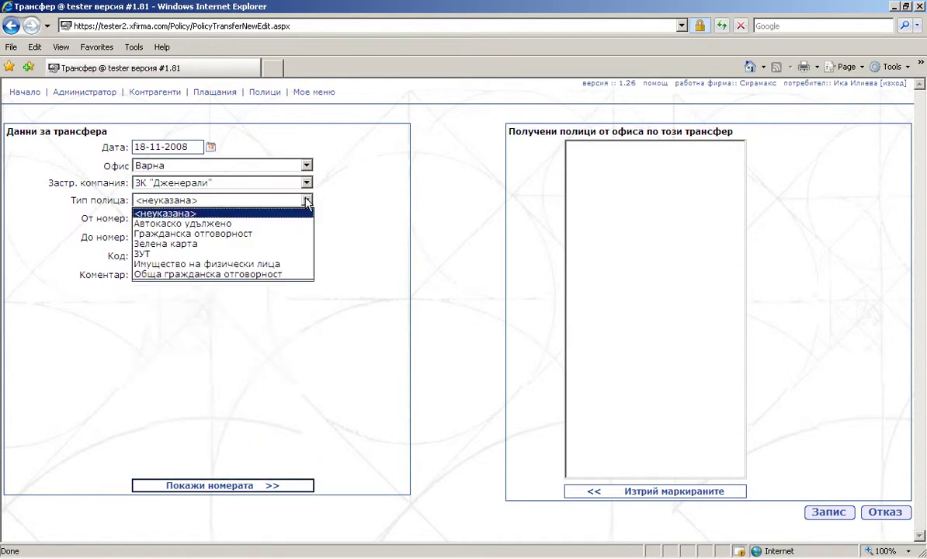
left_click(288, 234)
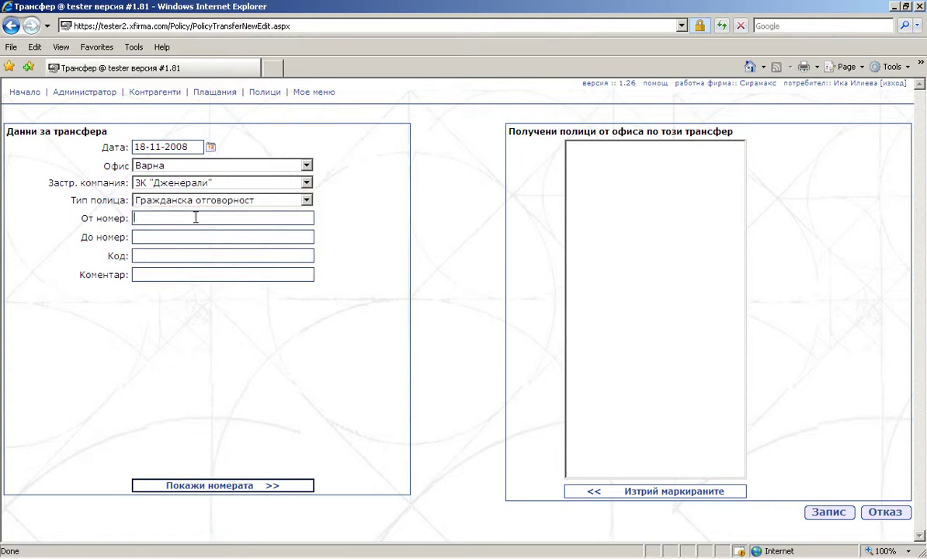
type("1235")
left_click(182, 237)
type("1239")
List the numbers, remove policies 1235–1237, and save the transfer.
left_click(243, 491)
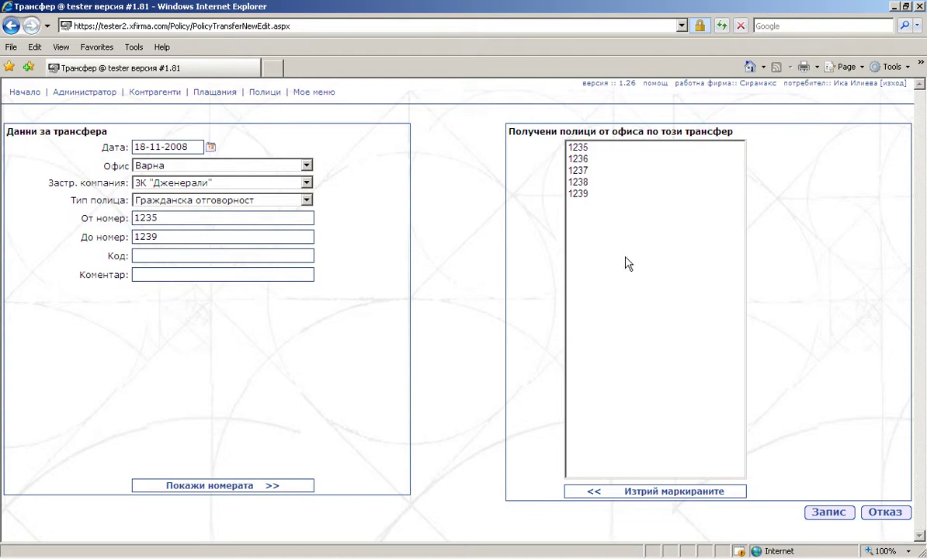
left_click_drag(611, 148, 609, 172)
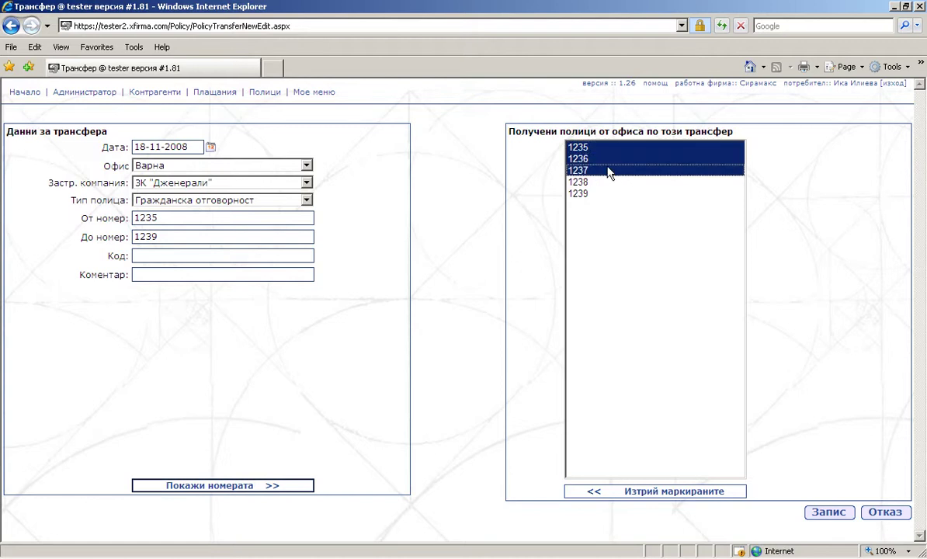
left_click(664, 498)
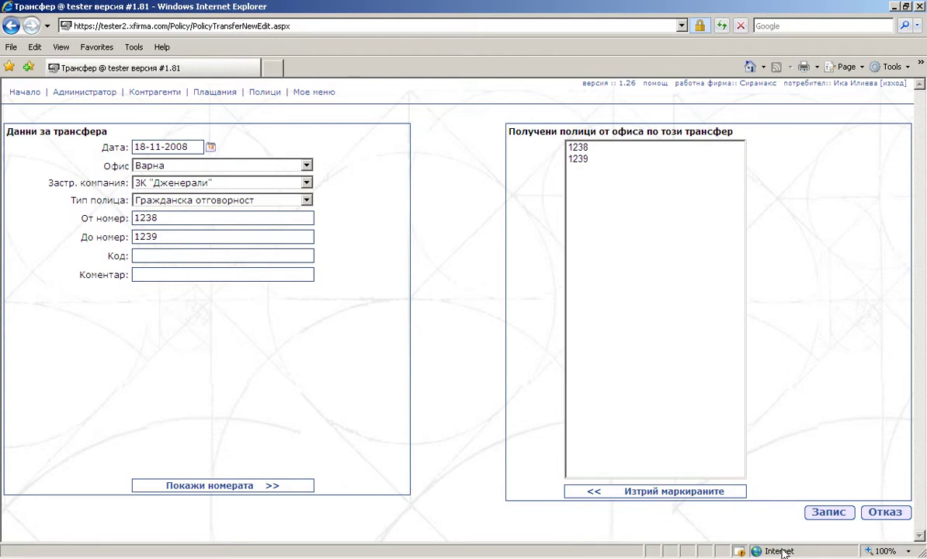
left_click(829, 514)
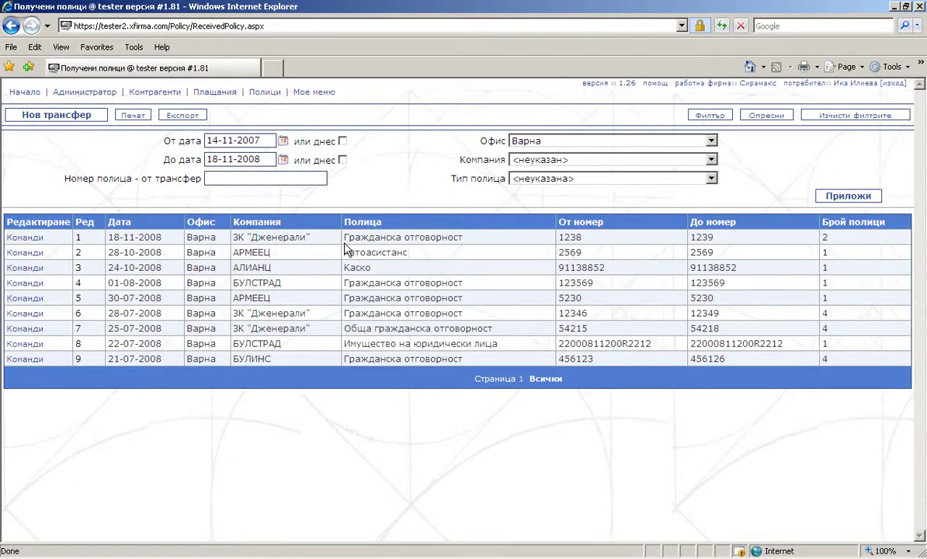
Check the new transfer's row, then go to Полици > Движение > Полици на агенти.
left_click_drag(343, 237, 450, 242)
triple_click(292, 238)
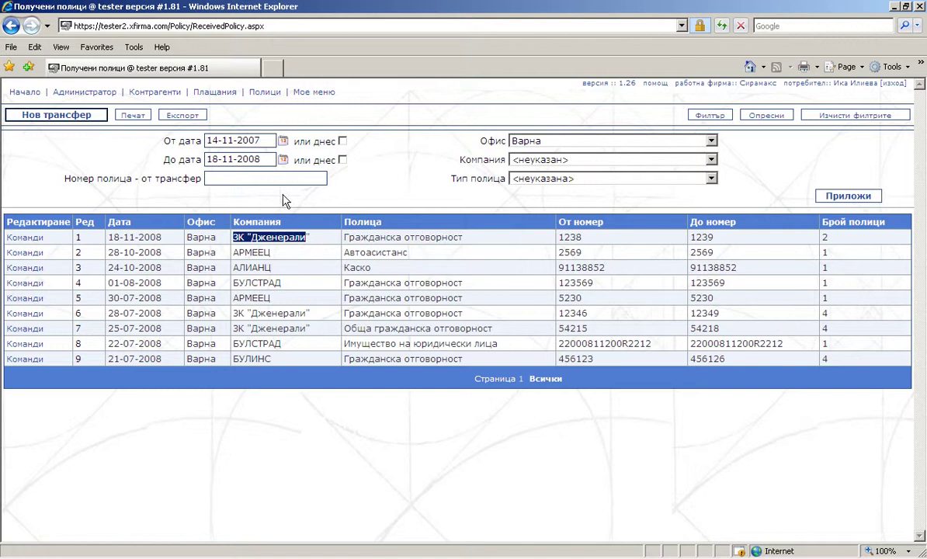
mouse_move(256, 95)
mouse_move(269, 127)
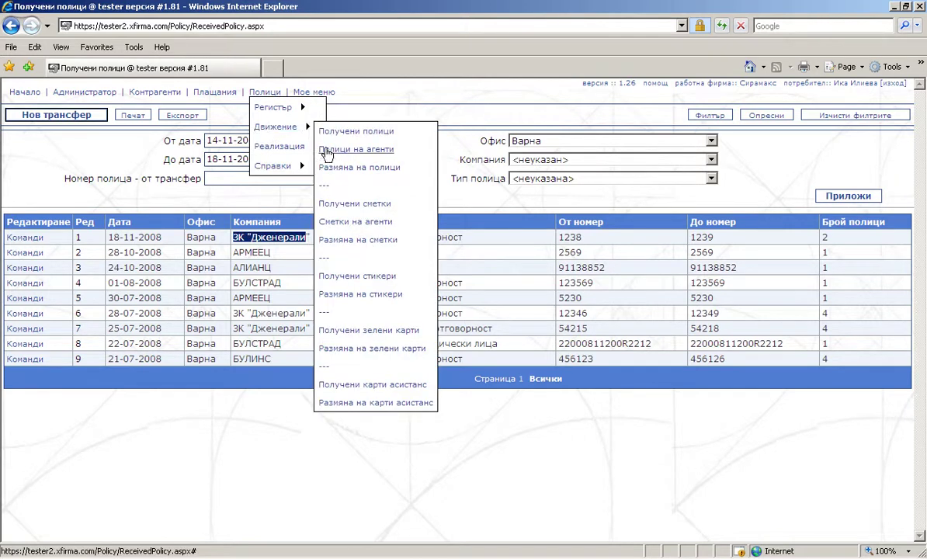
left_click(324, 150)
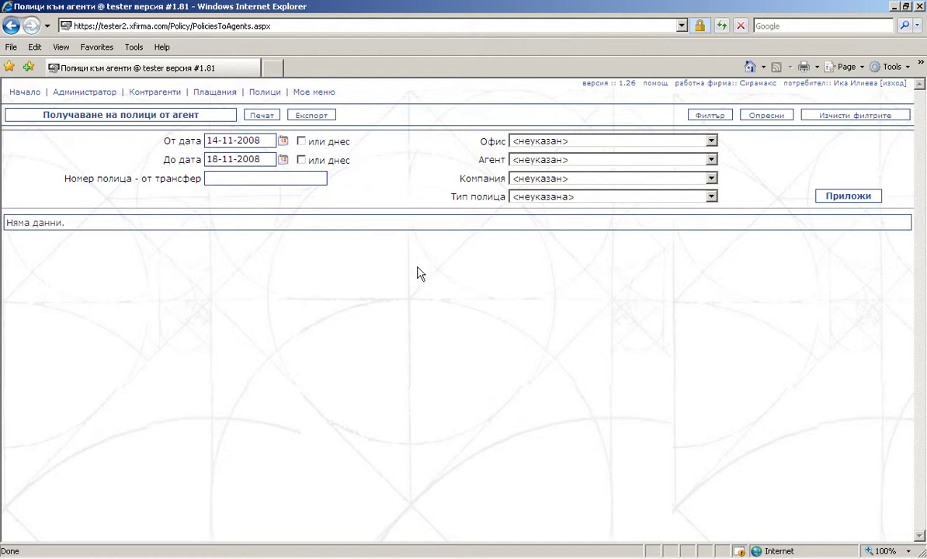
List agent transfers from 14-11-2007 onward and open a row's Команди menu.
left_click(270, 140)
key("BackSpace")
type("7")
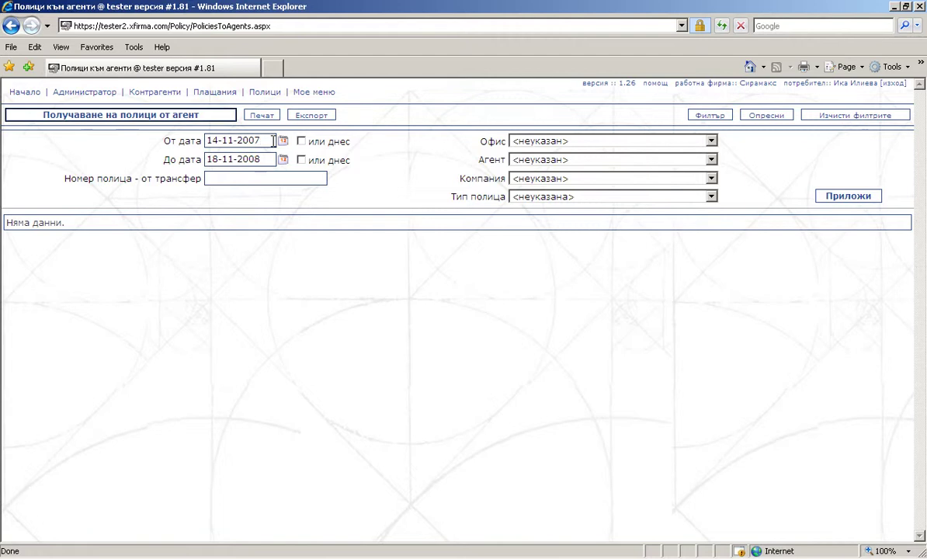
left_click(830, 200)
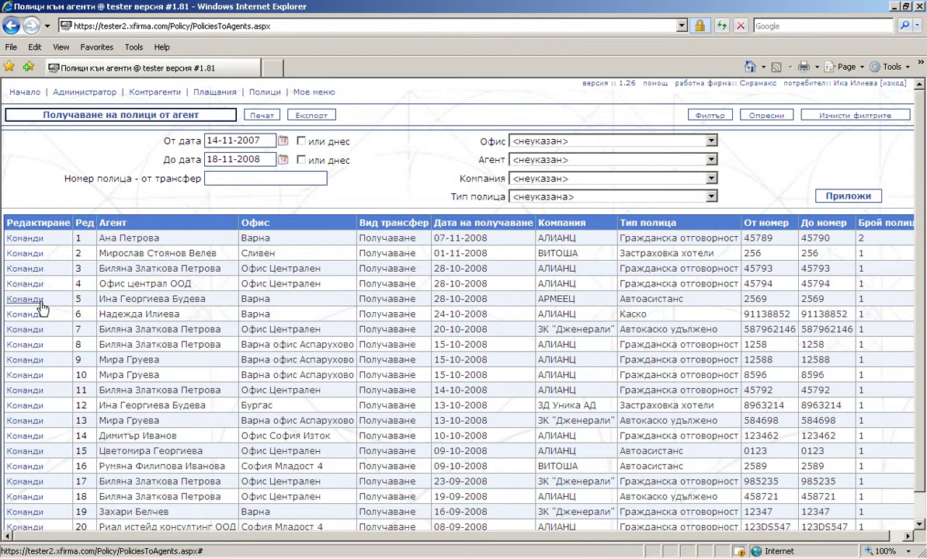
left_click(35, 298)
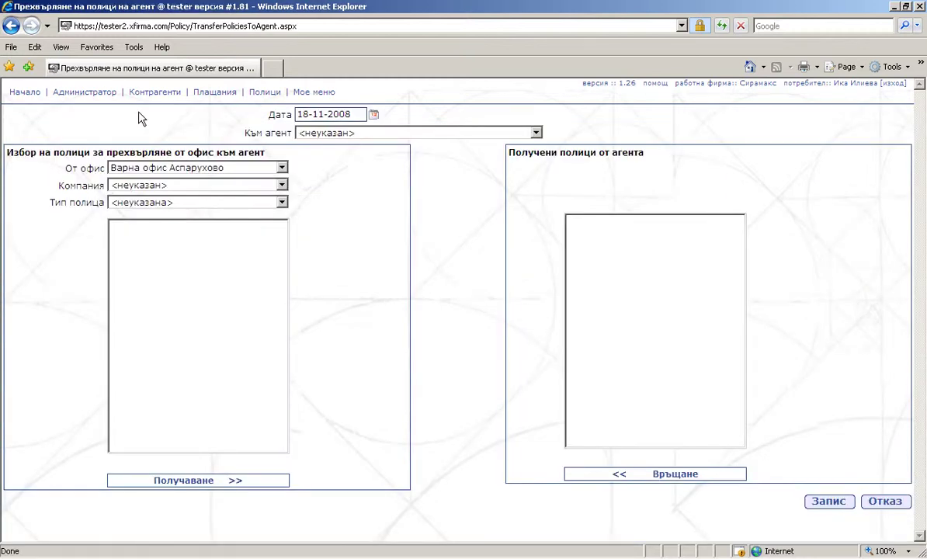
Set source office Варна, the receiving agent, ЗК "Дженерали" and Гражданска отговорност.
left_click(268, 168)
left_click(256, 202)
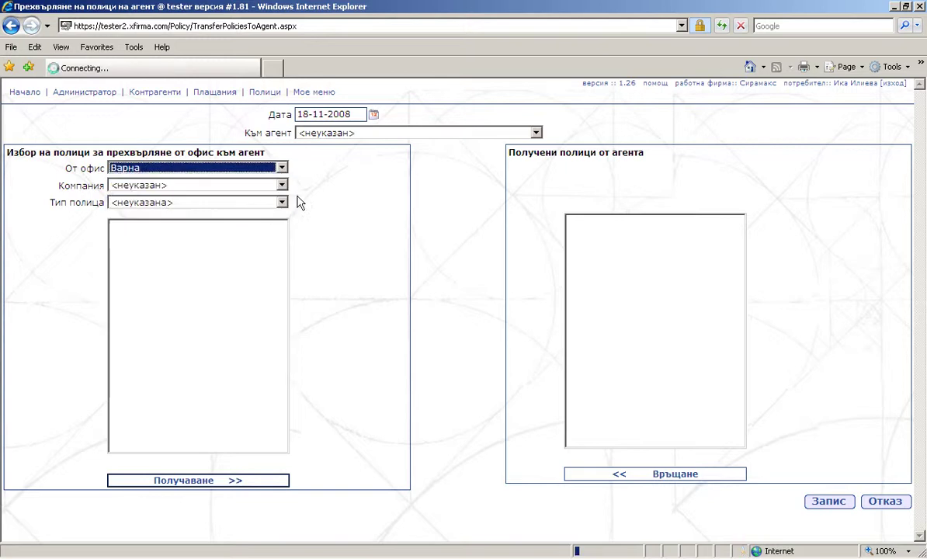
left_click(536, 132)
left_click(510, 154)
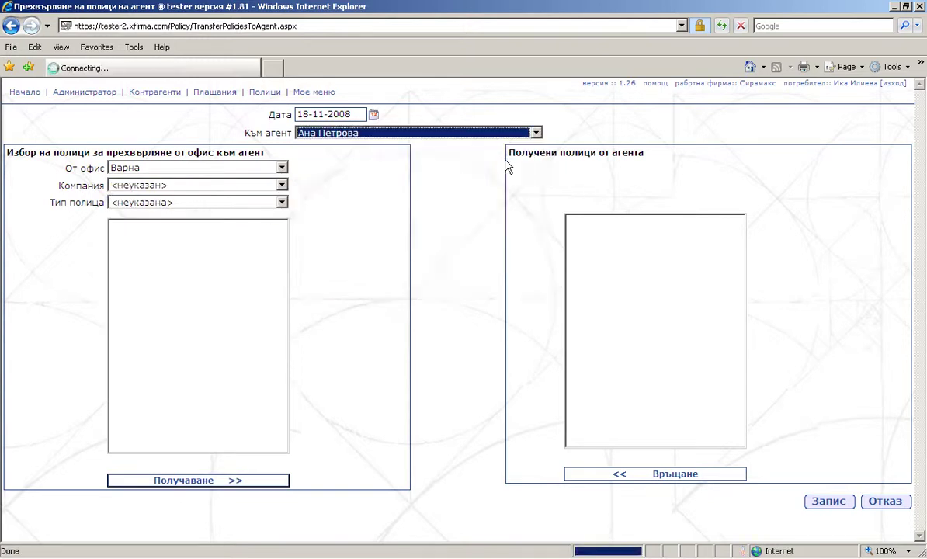
left_click(282, 185)
left_click(281, 205)
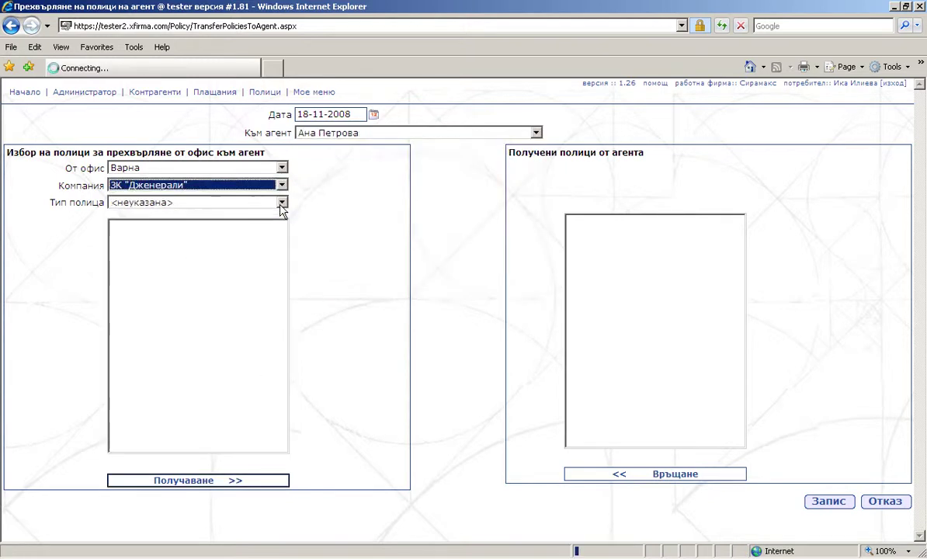
left_click(281, 203)
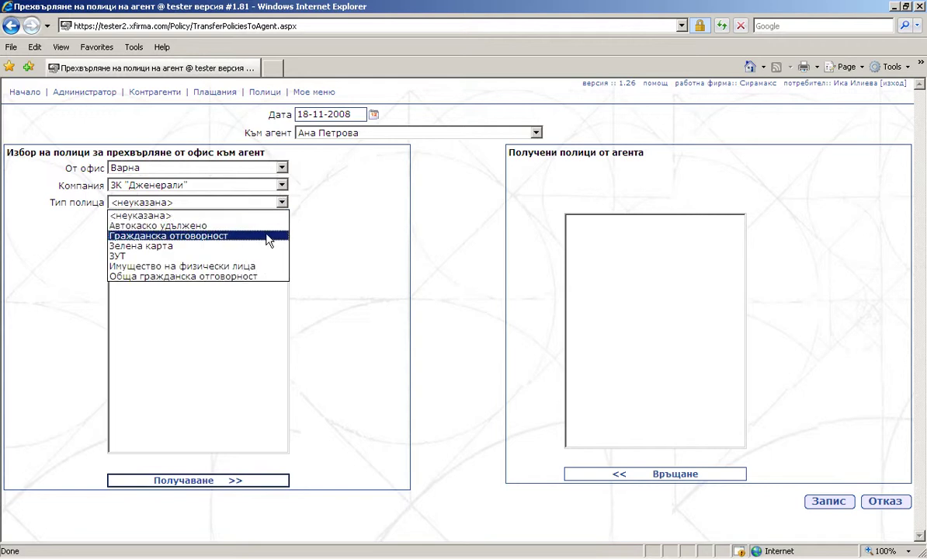
left_click(267, 236)
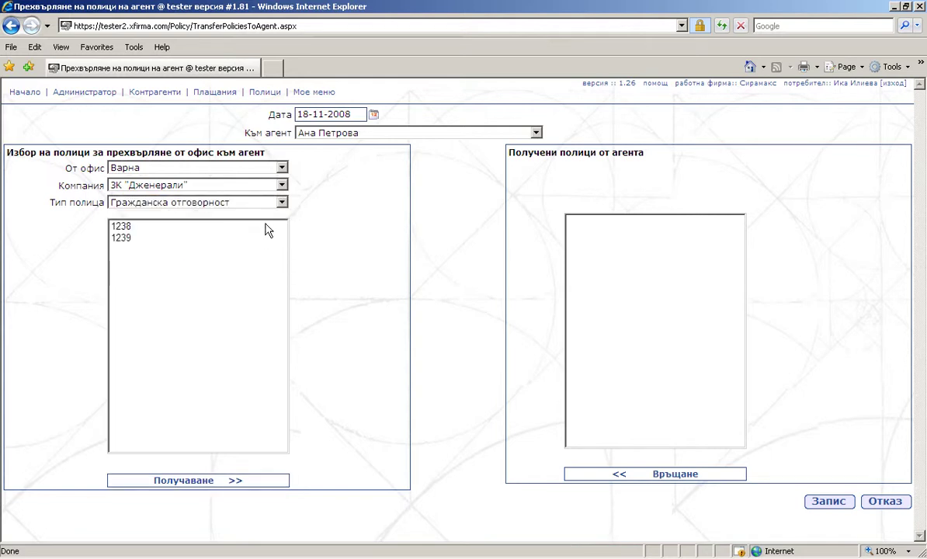
Hand policies 1238 and 1239 to the agent and save.
left_click_drag(268, 231, 267, 241)
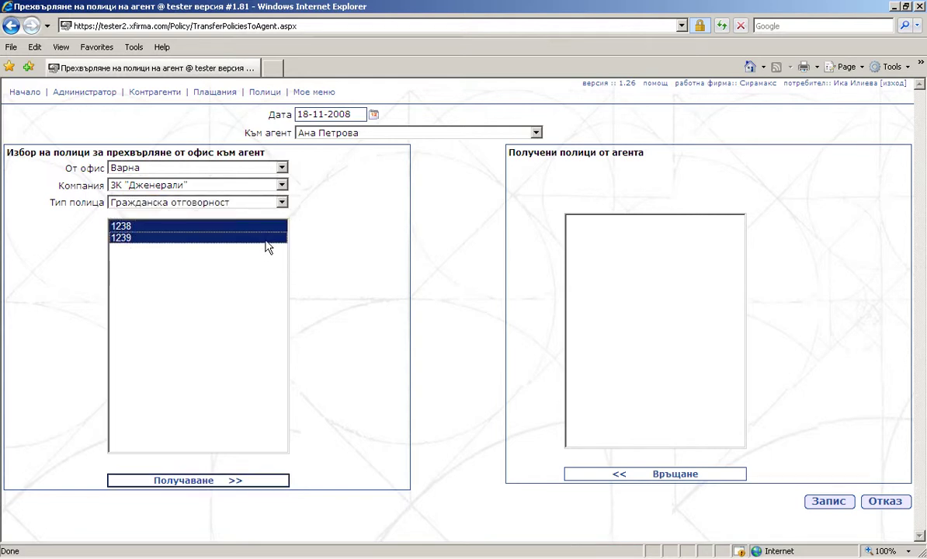
left_click(237, 481)
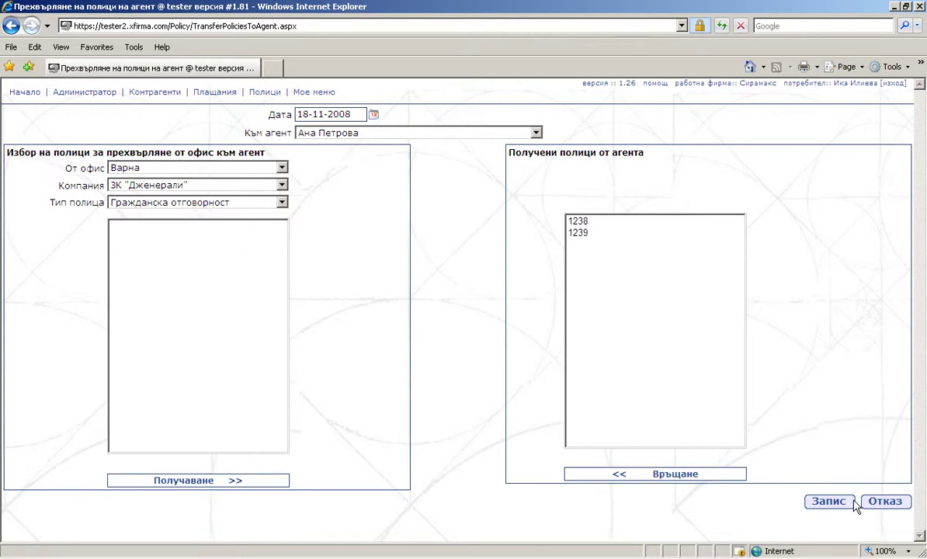
left_click(826, 500)
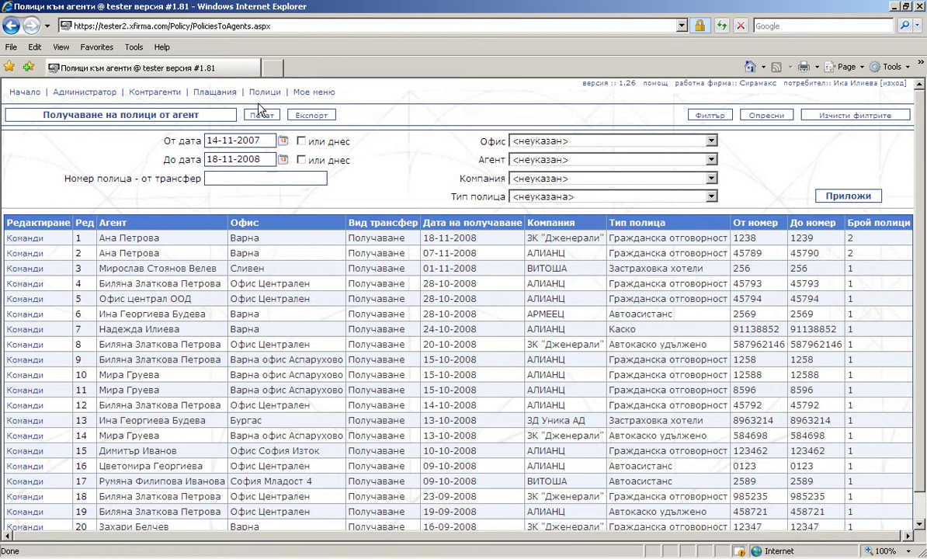
Go to Полици > Движение > Размяна на полици.
mouse_move(266, 92)
mouse_move(289, 136)
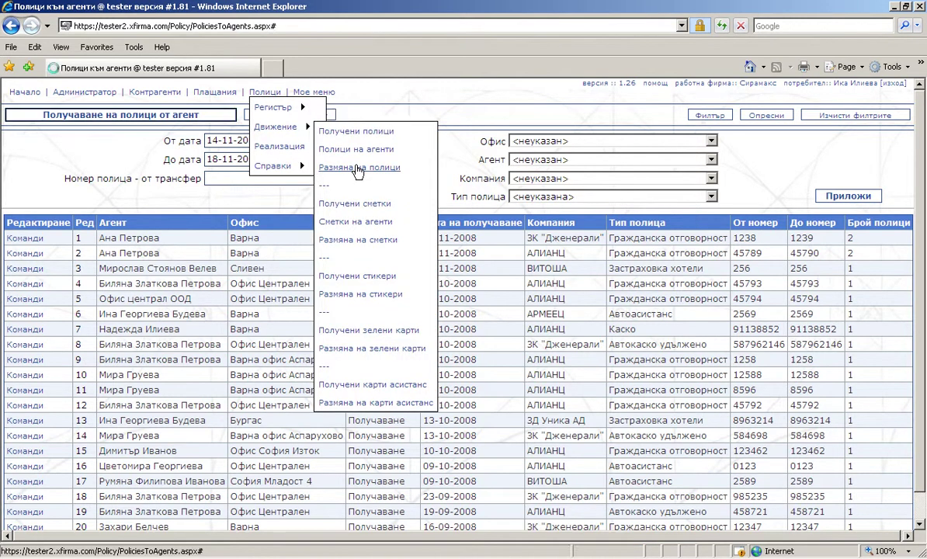
left_click(357, 167)
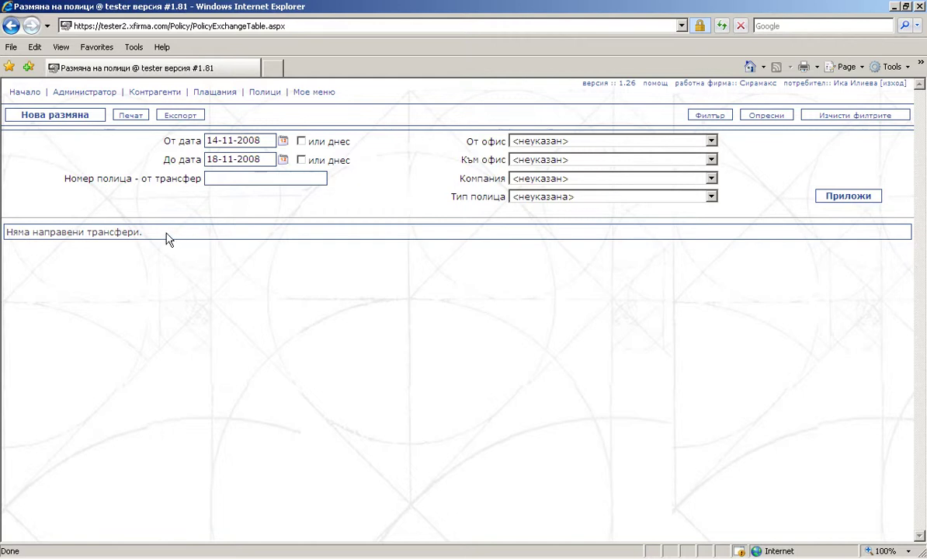
List exchanges from 14-11-2007 onward and start a new policy exchange.
left_click(269, 142)
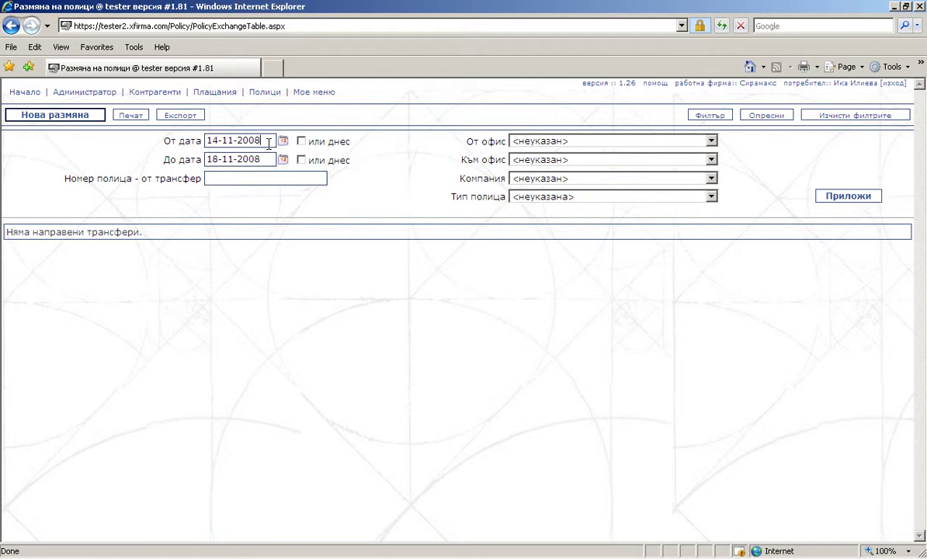
key("BackSpace")
type("7")
left_click(871, 200)
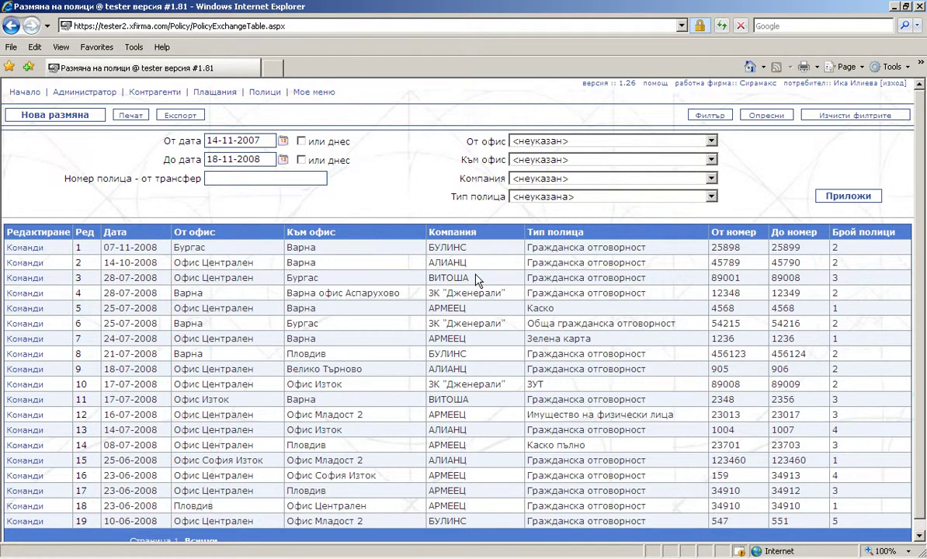
left_click(29, 293)
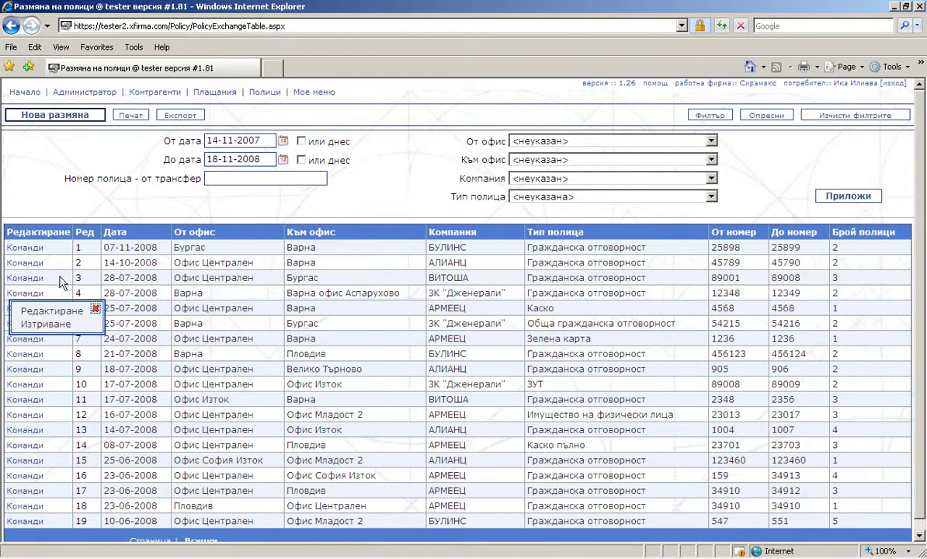
left_click(77, 118)
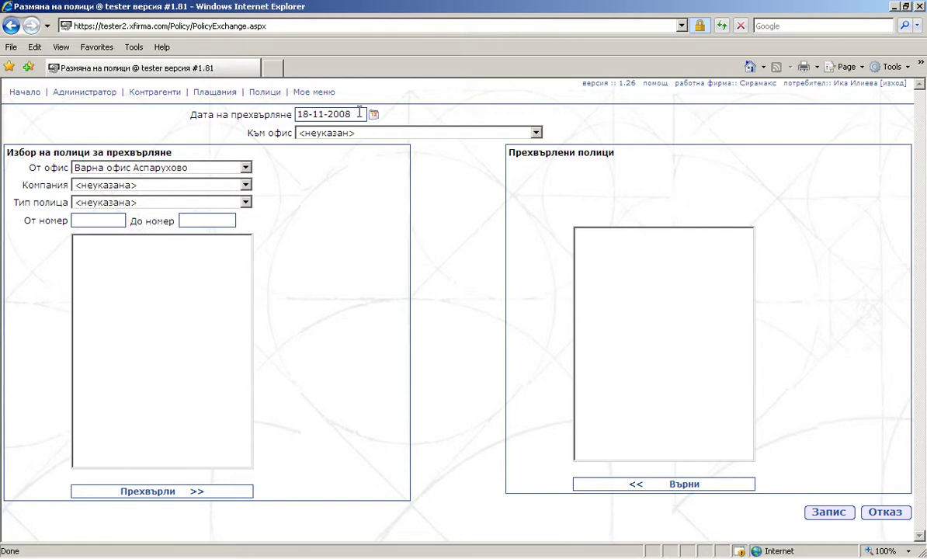
Set destination Бургас, source Варна, ЗК "Дженерали" and Гражданска отговорност.
left_click(536, 133)
left_click(520, 167)
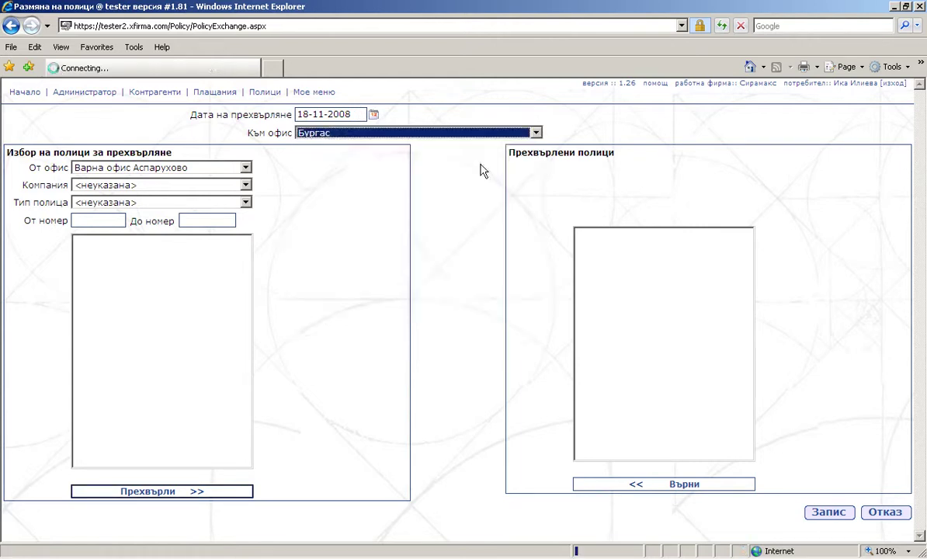
left_click(245, 169)
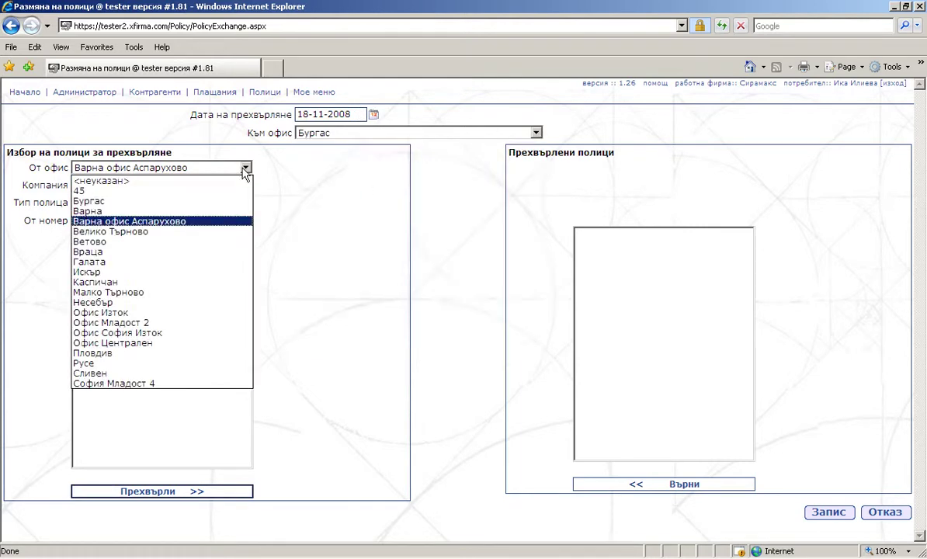
left_click(242, 217)
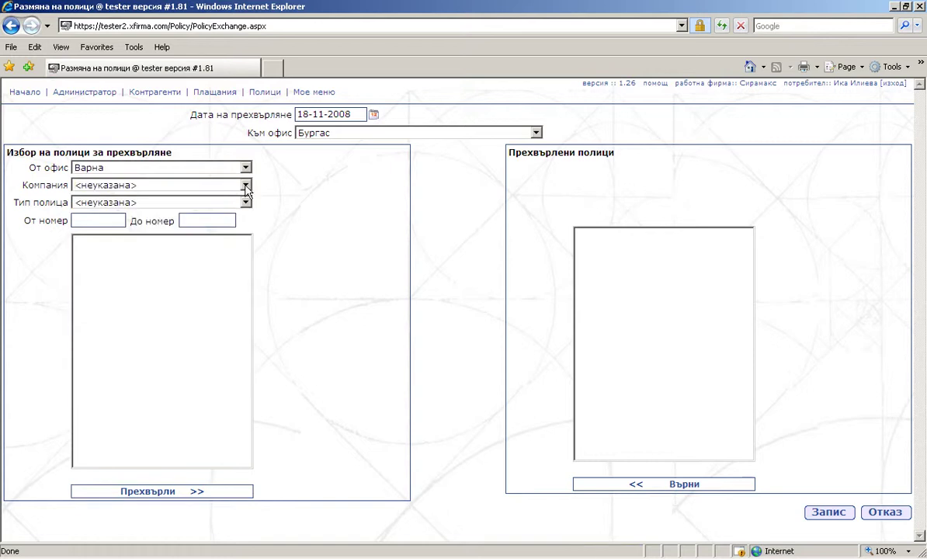
left_click(244, 185)
left_click(241, 208)
left_click(245, 203)
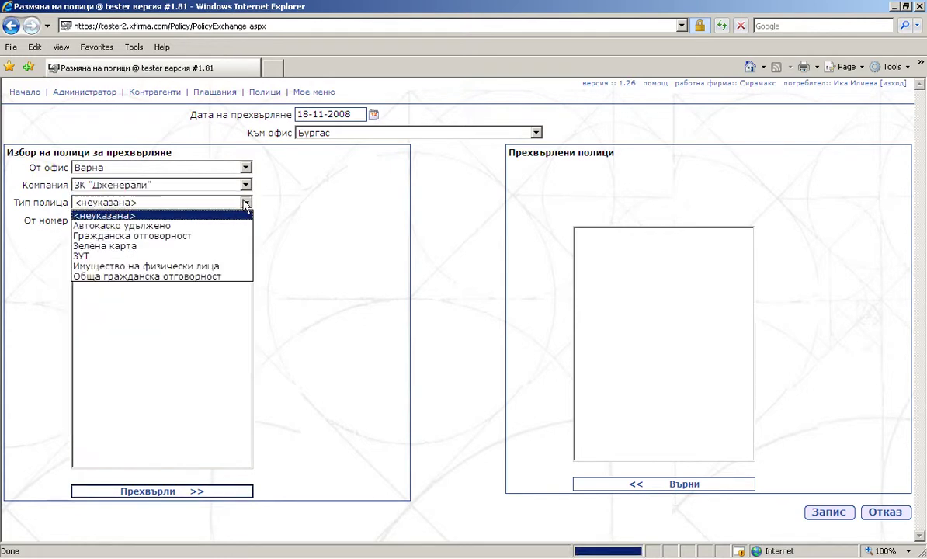
left_click(241, 236)
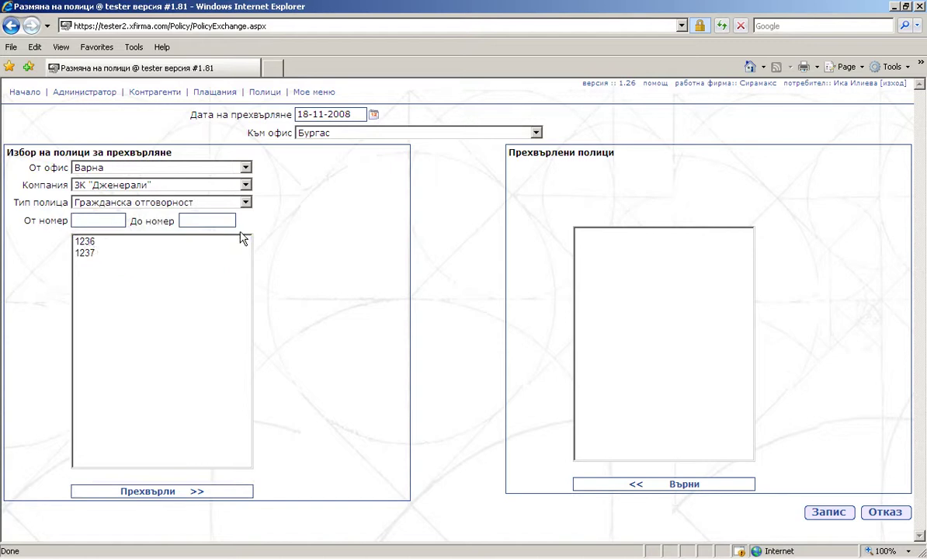
Move policies 1236 and 1237 into the transferred list and save the exchange.
left_click_drag(233, 242, 236, 254)
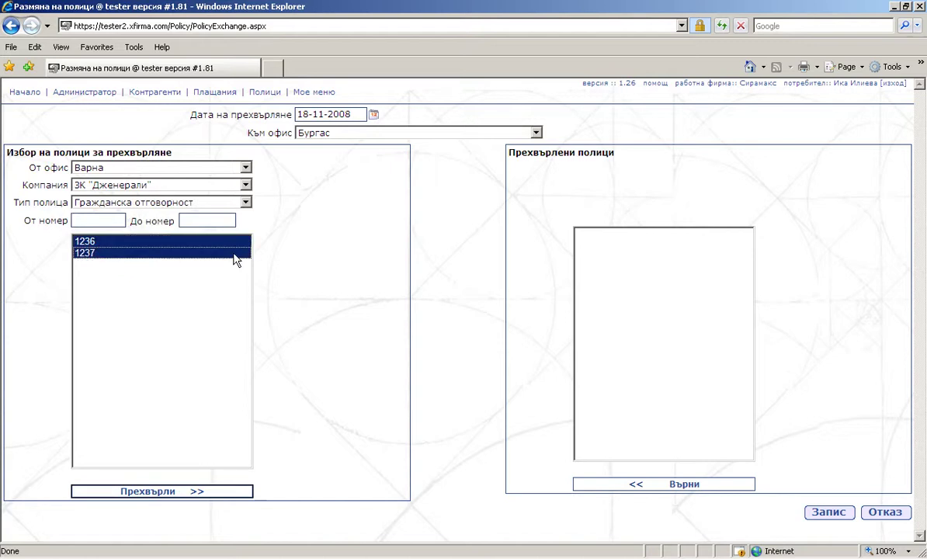
left_click(166, 497)
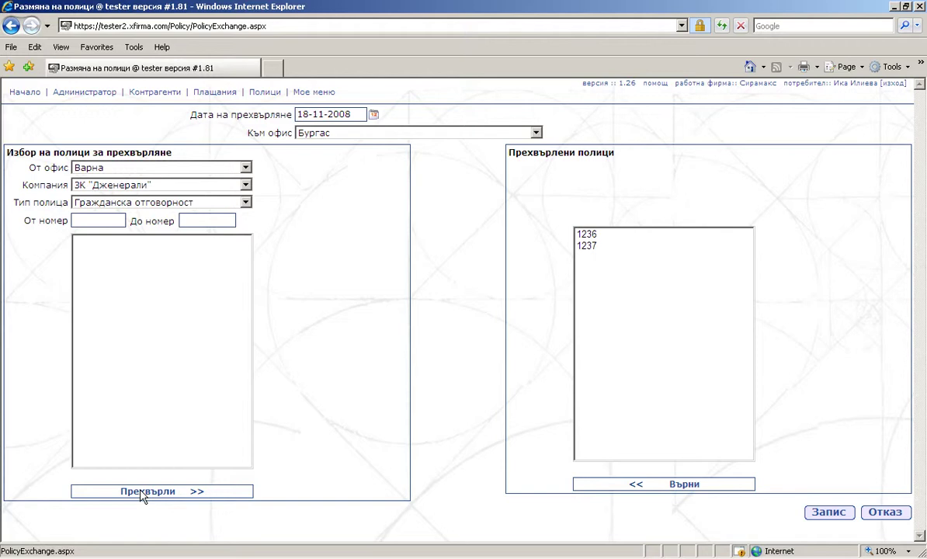
left_click(828, 513)
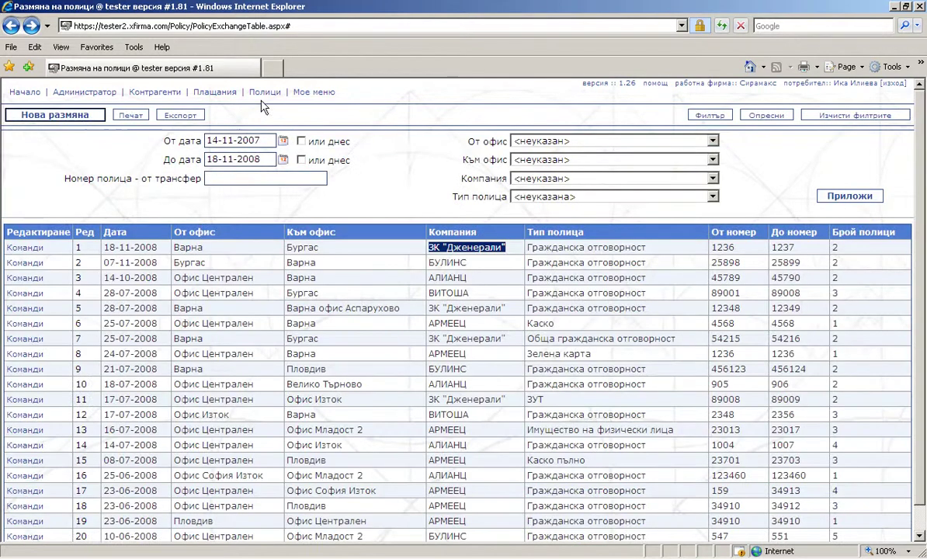
Go to Полици > Движение > Получени сметки.
mouse_move(264, 91)
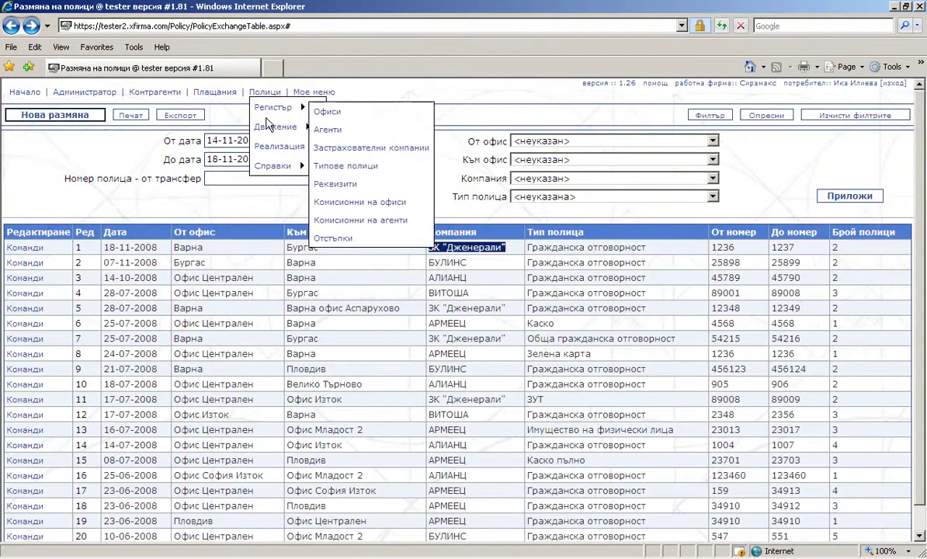
mouse_move(267, 126)
left_click(355, 203)
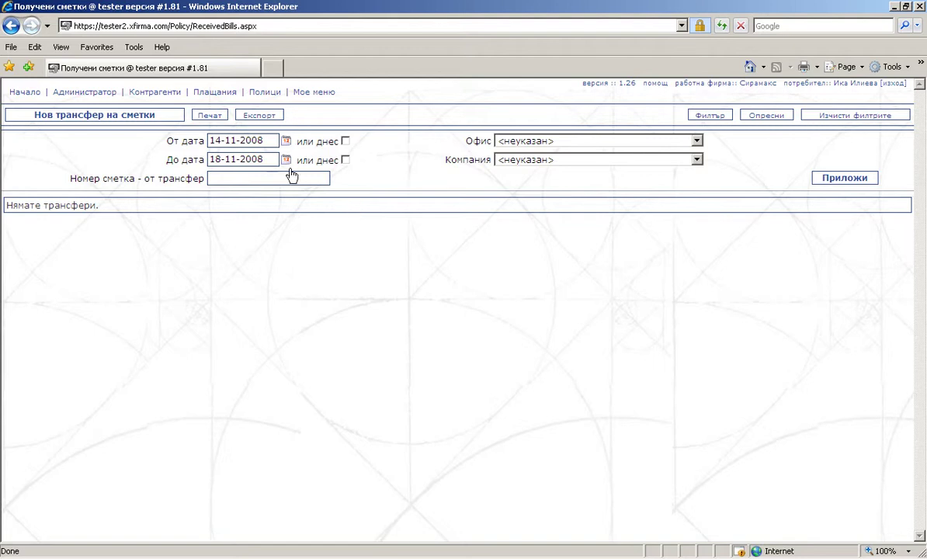
List bill transfers from 14-11-2007 onward and start a new bill transfer.
left_click(271, 140)
key("BackSpace")
type("7")
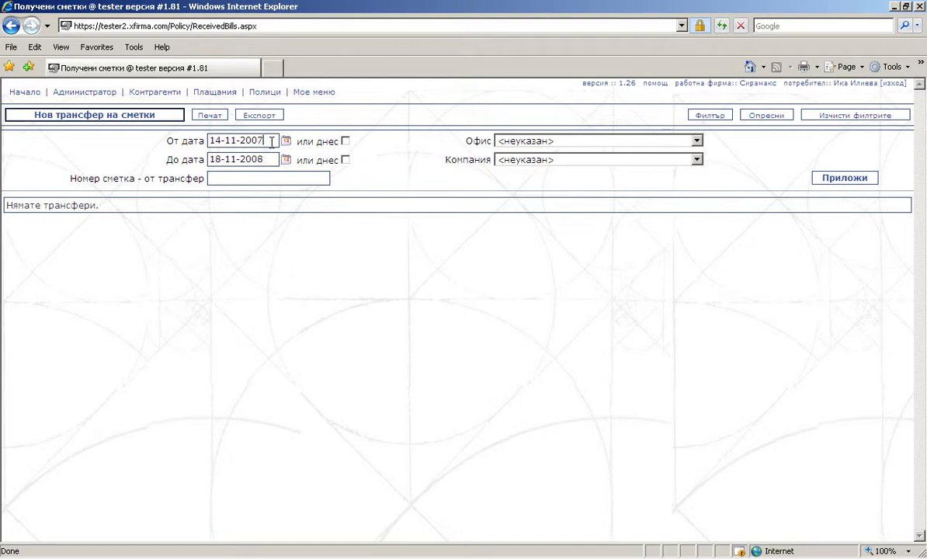
left_click(824, 184)
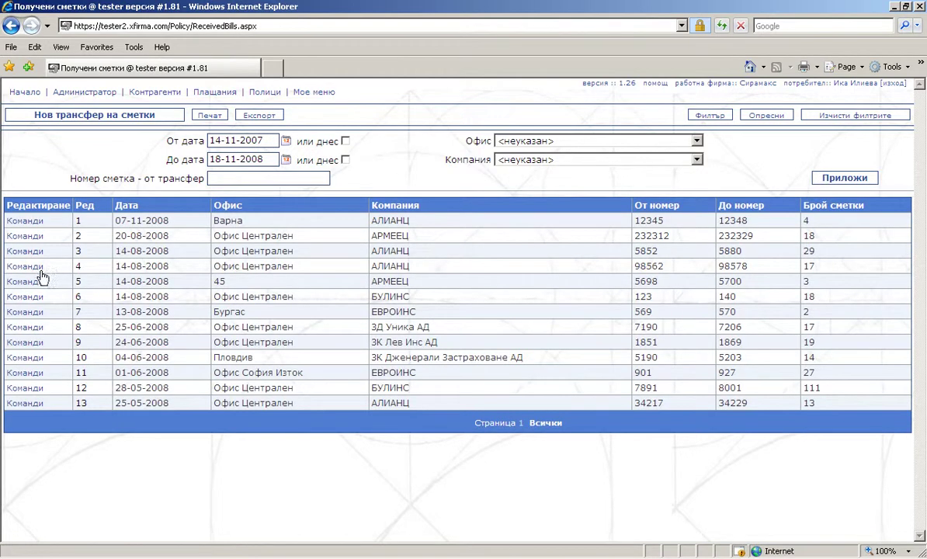
left_click(37, 267)
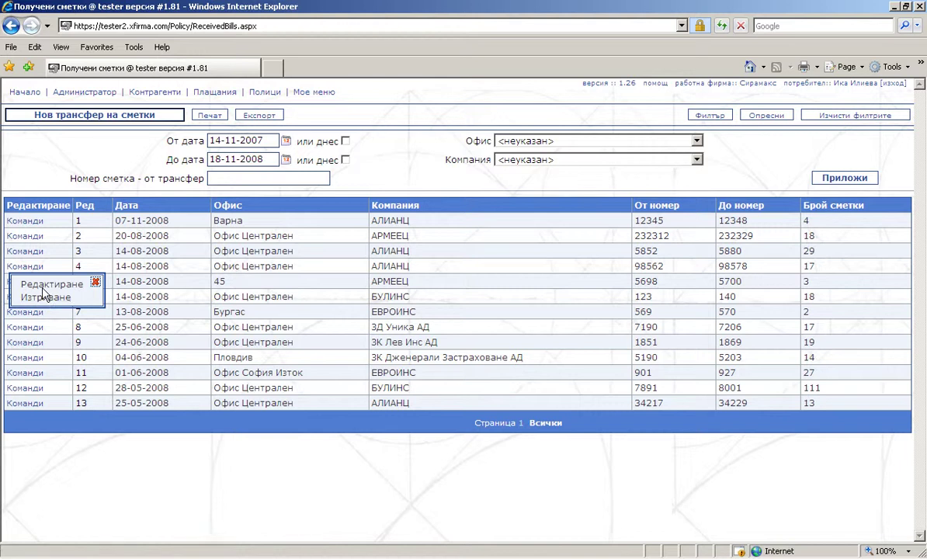
left_click(109, 115)
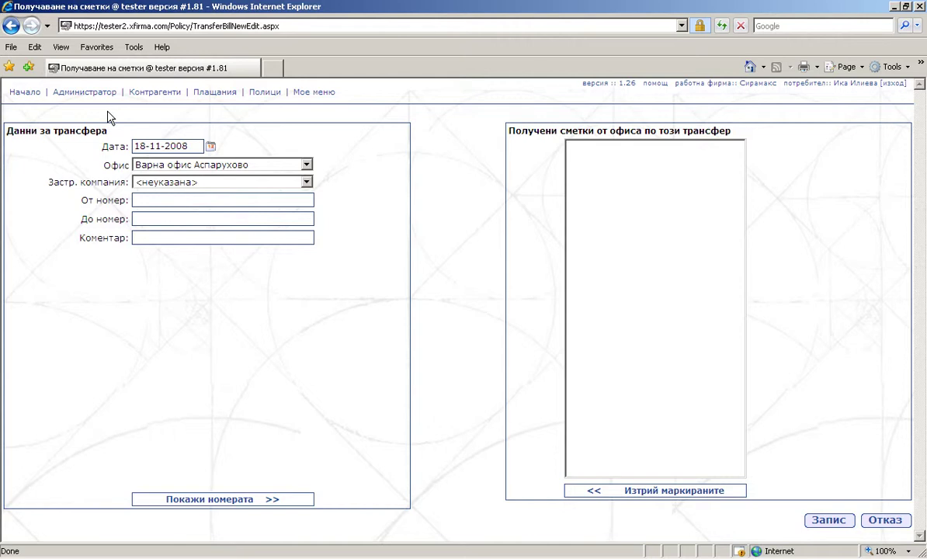
Set office Бургас and insurer АЛИАНЦ, list bills 1236 to 1239, and save.
left_click(306, 165)
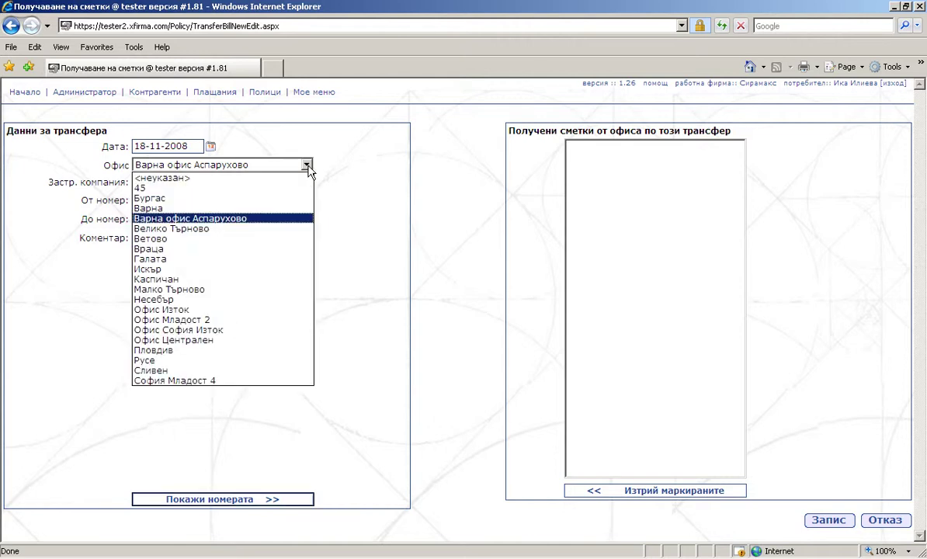
left_click(297, 199)
left_click(306, 181)
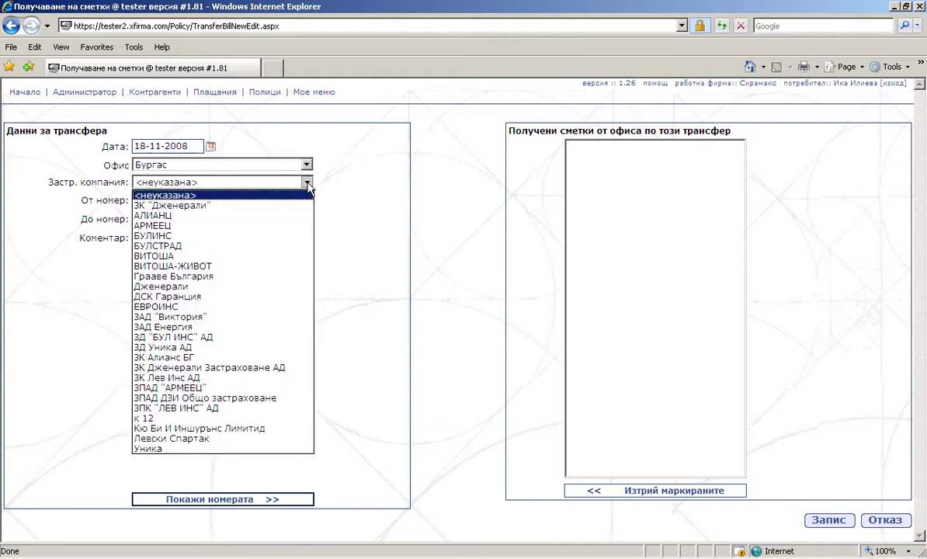
left_click(295, 217)
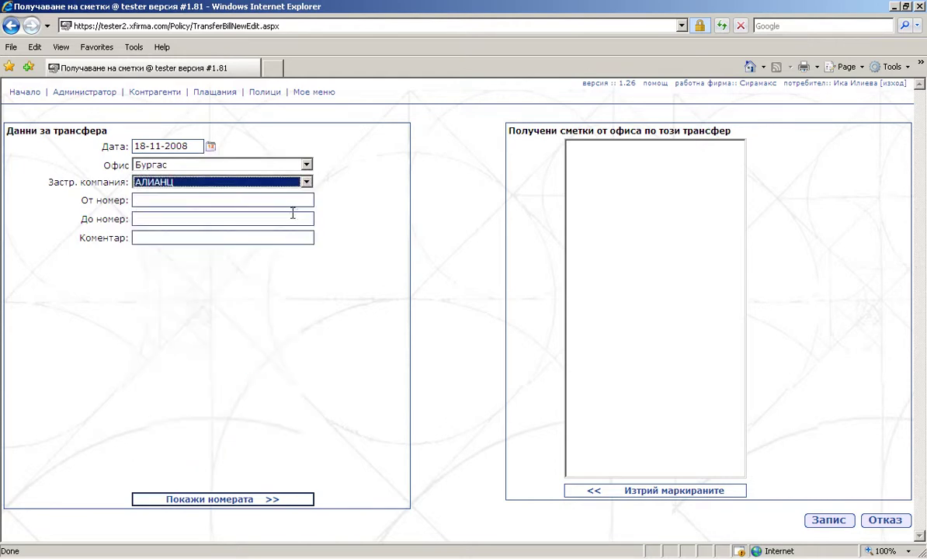
left_click(281, 200)
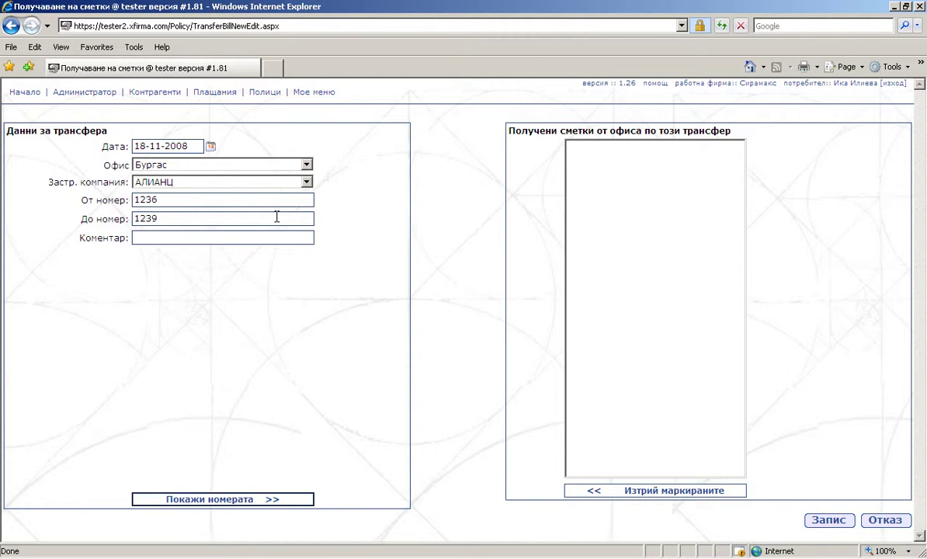
left_click(233, 499)
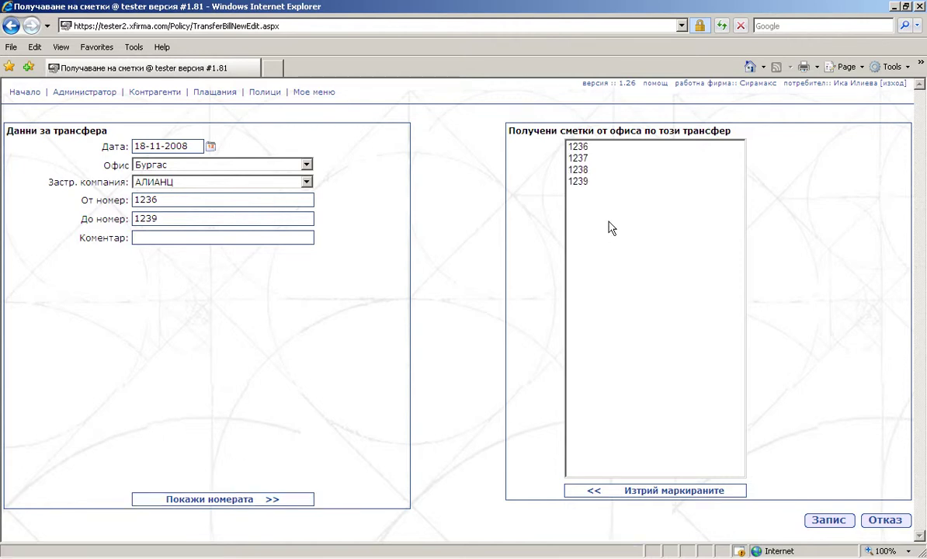
left_click(828, 520)
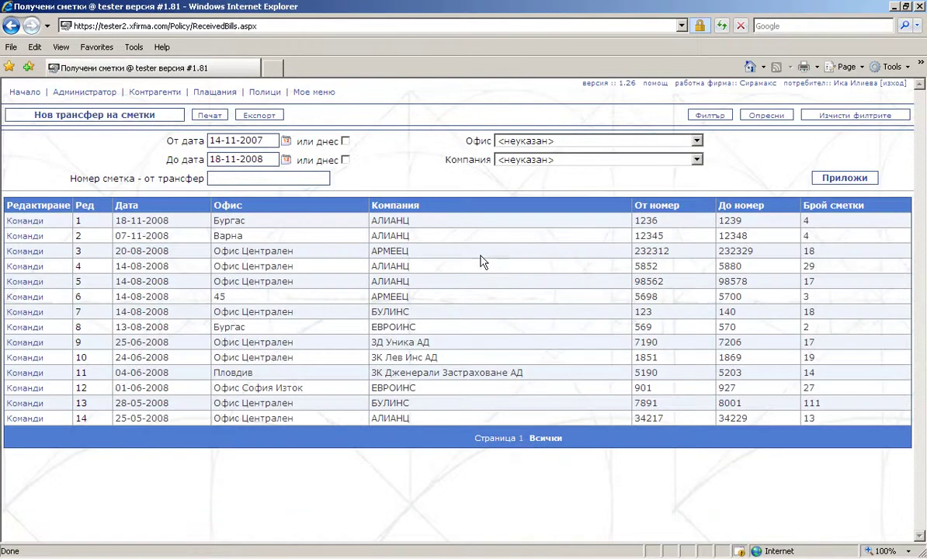
Check the new bill row, then open the list of bills handed to agents.
left_click_drag(420, 221, 370, 225)
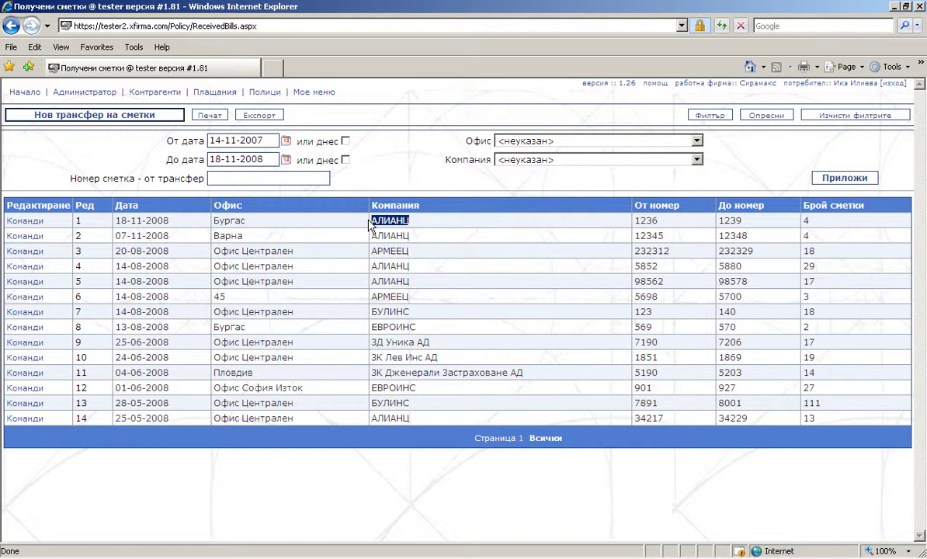
mouse_move(265, 93)
mouse_move(275, 127)
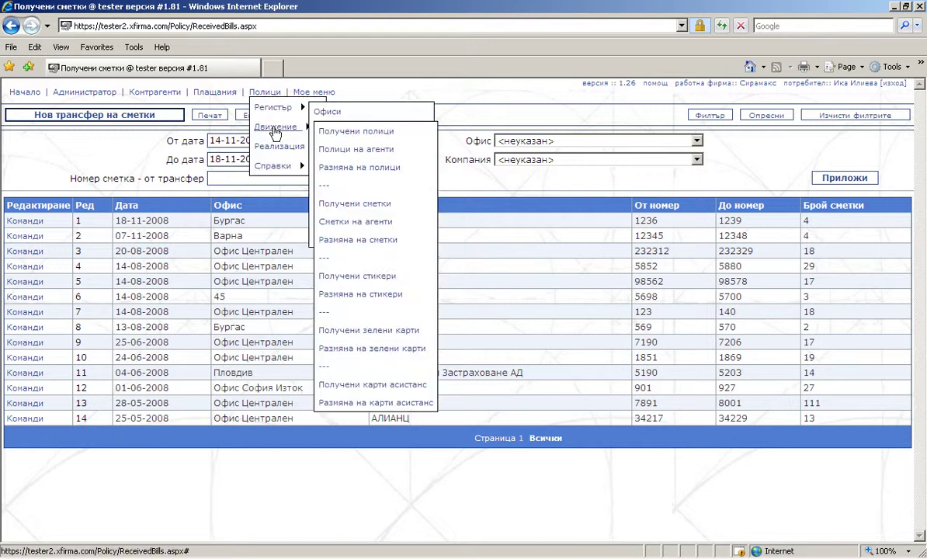
left_click(357, 223)
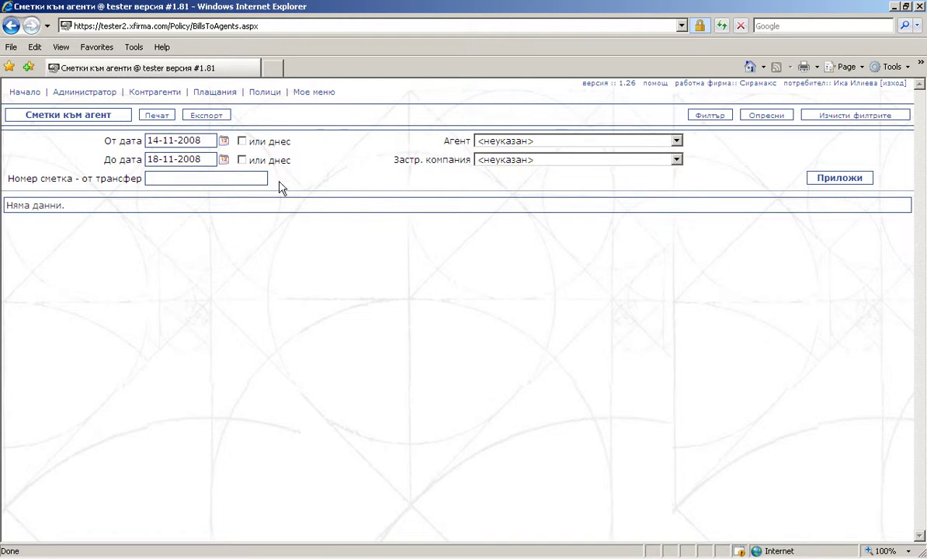
Filter the agent bills by period and start a new bills-to-agent transfer.
left_click(208, 142)
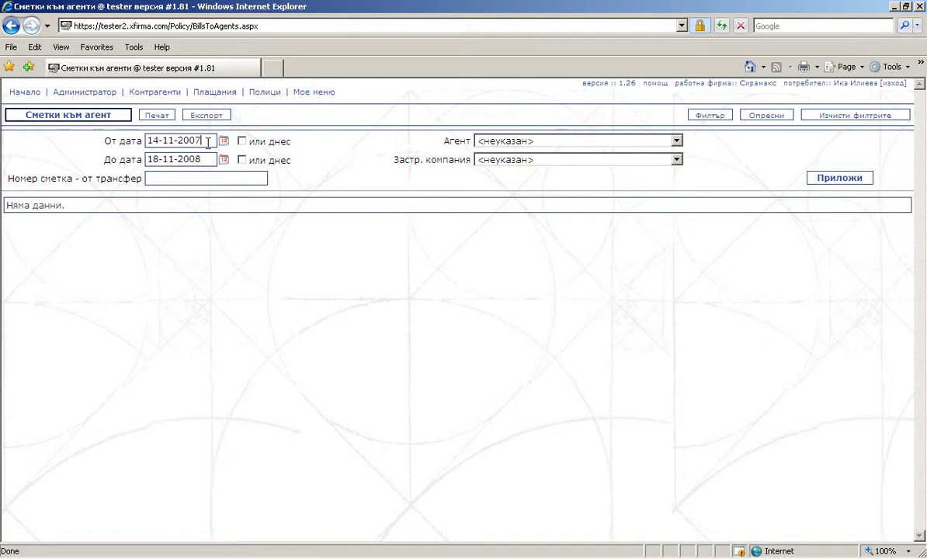
left_click(823, 181)
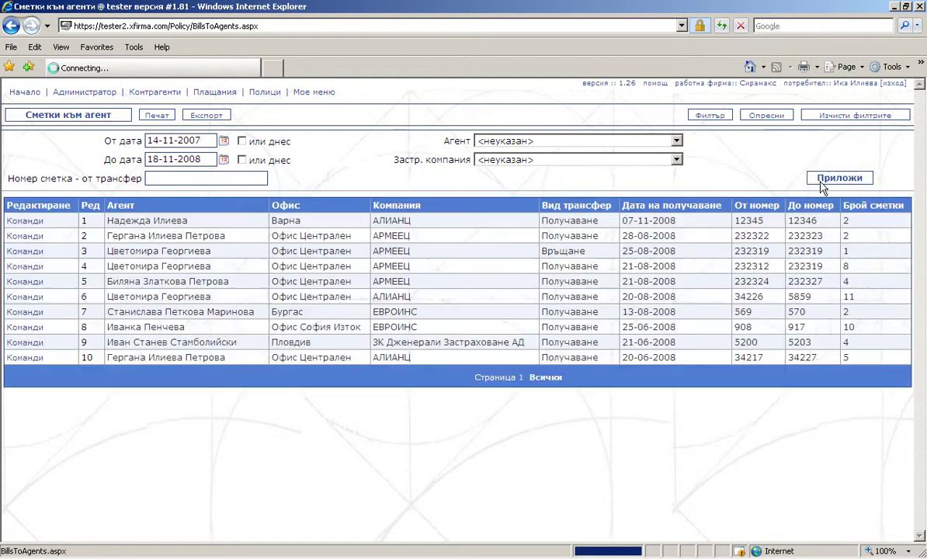
left_click(35, 297)
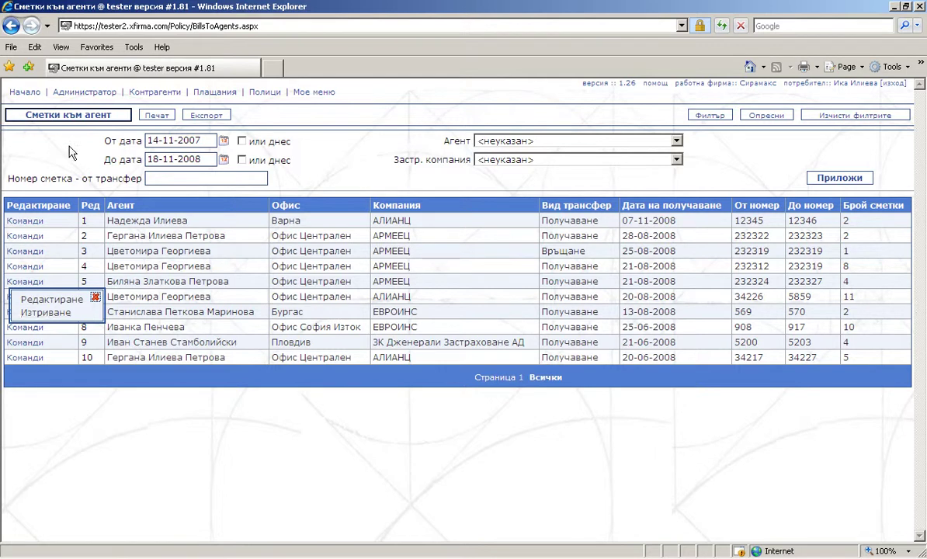
left_click(72, 117)
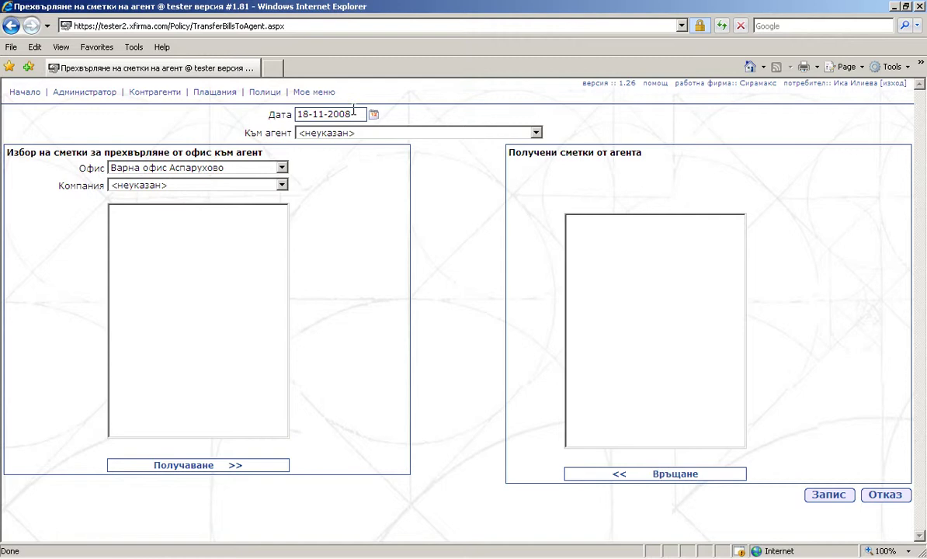
Set source office Бургас, the receiving agent, and insurer АЛИАНЦ.
left_click(282, 170)
left_click(271, 201)
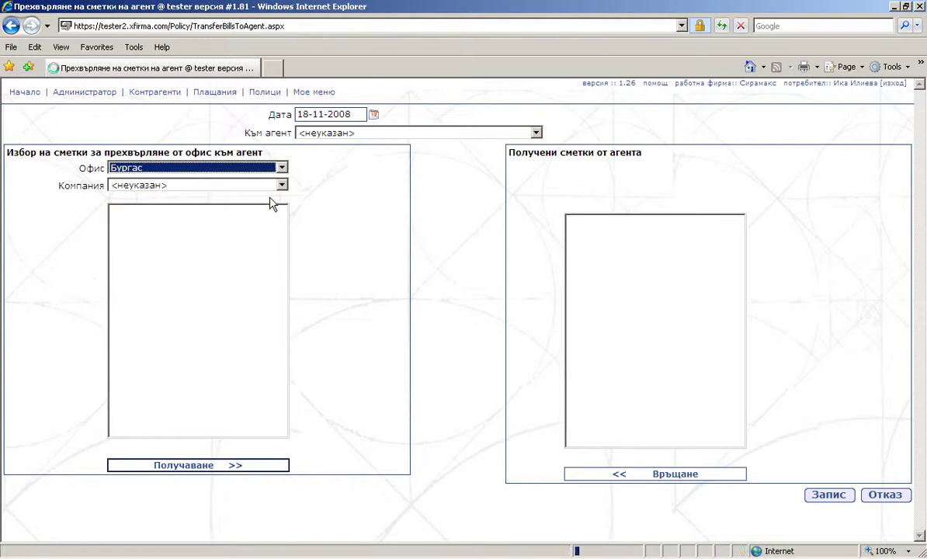
left_click(535, 134)
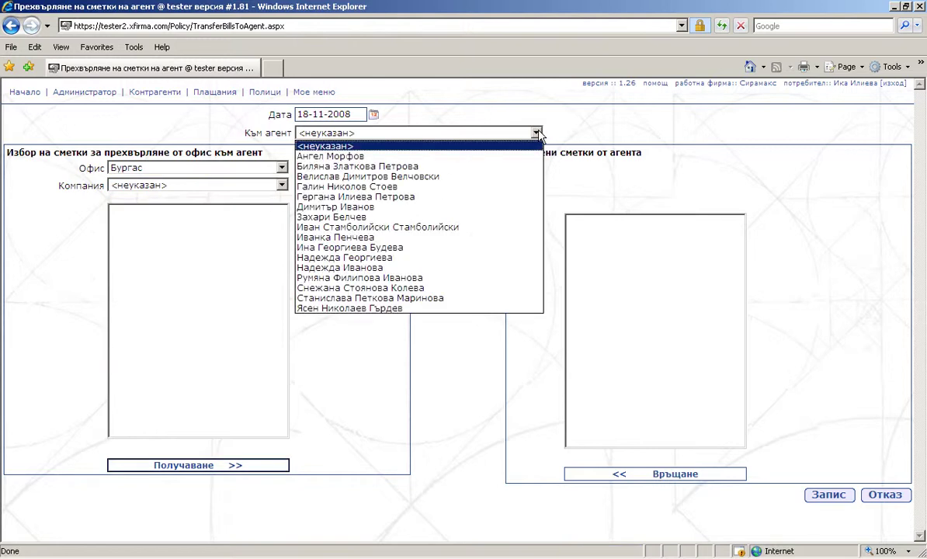
left_click(514, 167)
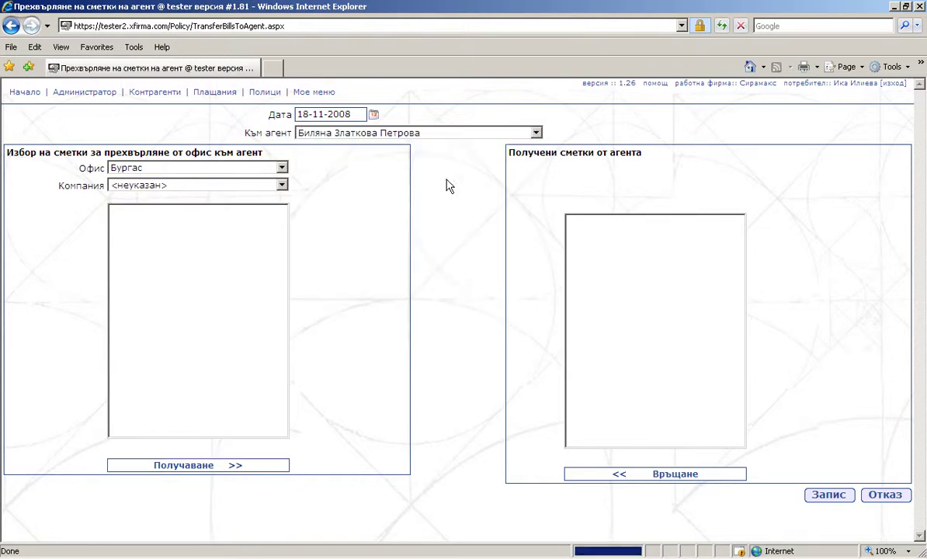
left_click(282, 187)
left_click(266, 219)
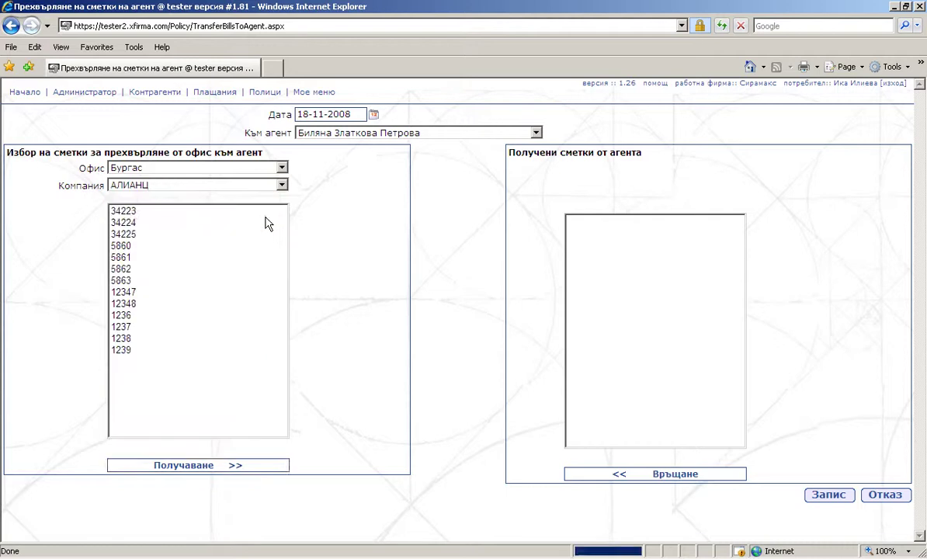
Hand bills to the agent, return 34224, 34225 and 5860, and save.
left_click_drag(265, 222, 267, 269)
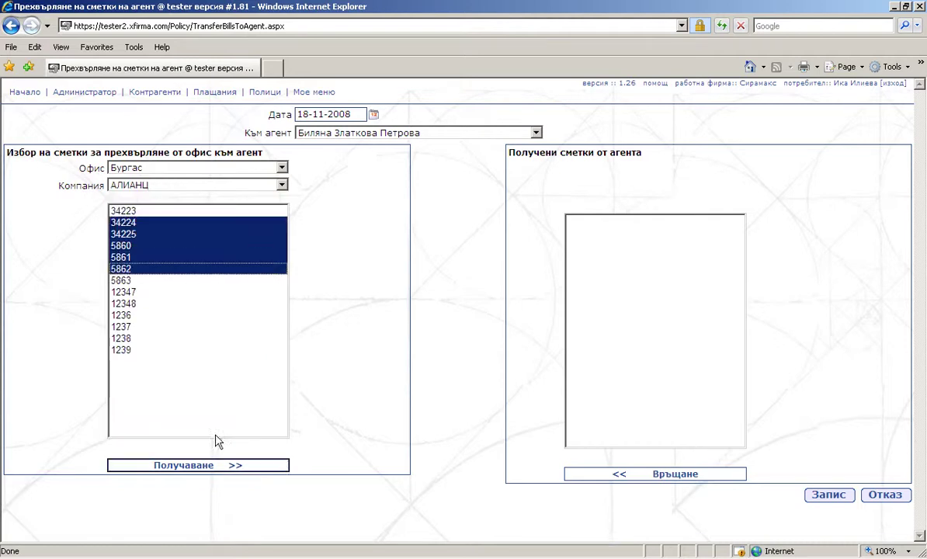
left_click(211, 466)
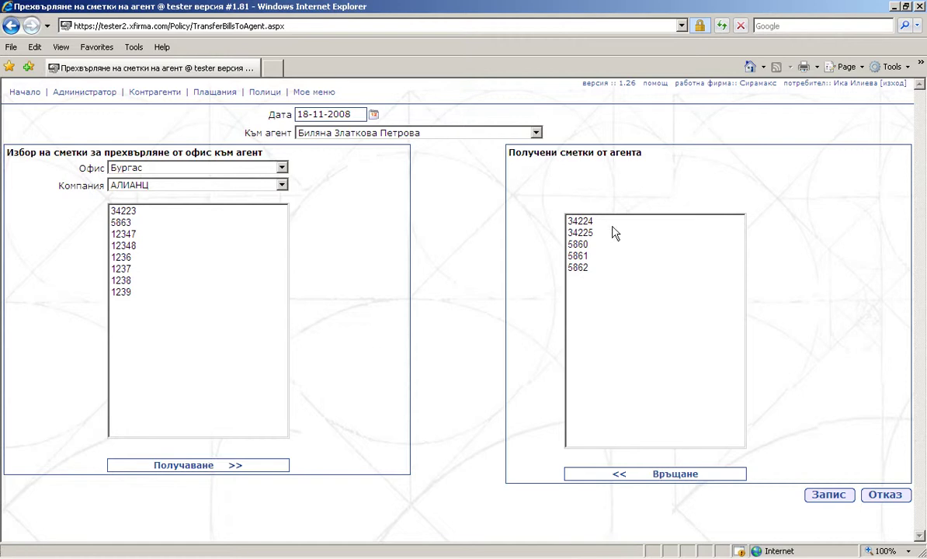
left_click_drag(611, 224, 613, 278)
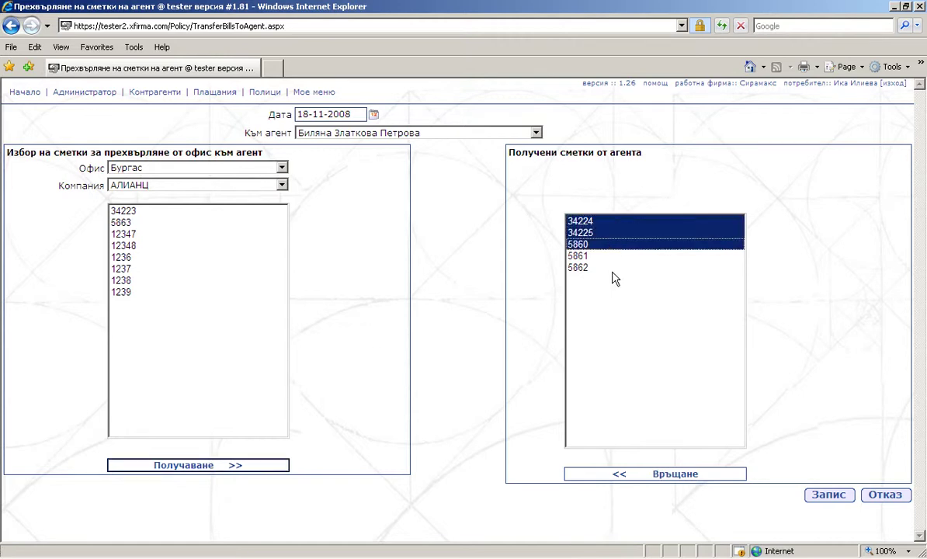
left_click(618, 475)
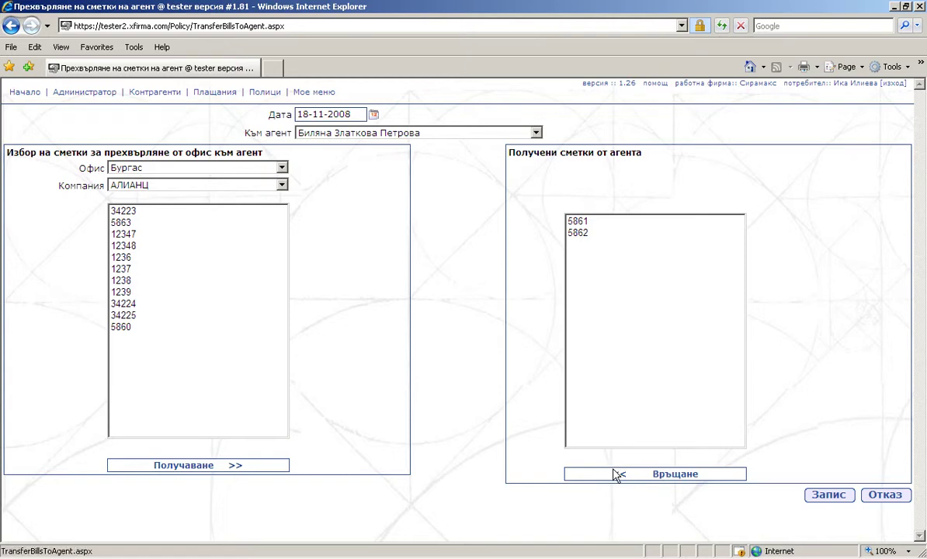
left_click(835, 497)
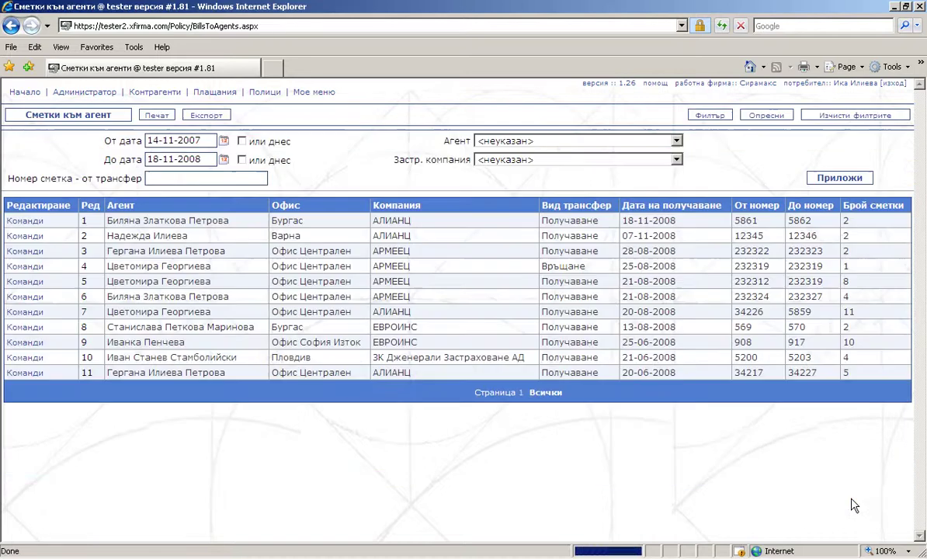
Start a new bill exchange between offices from the policy movement menu.
mouse_move(264, 93)
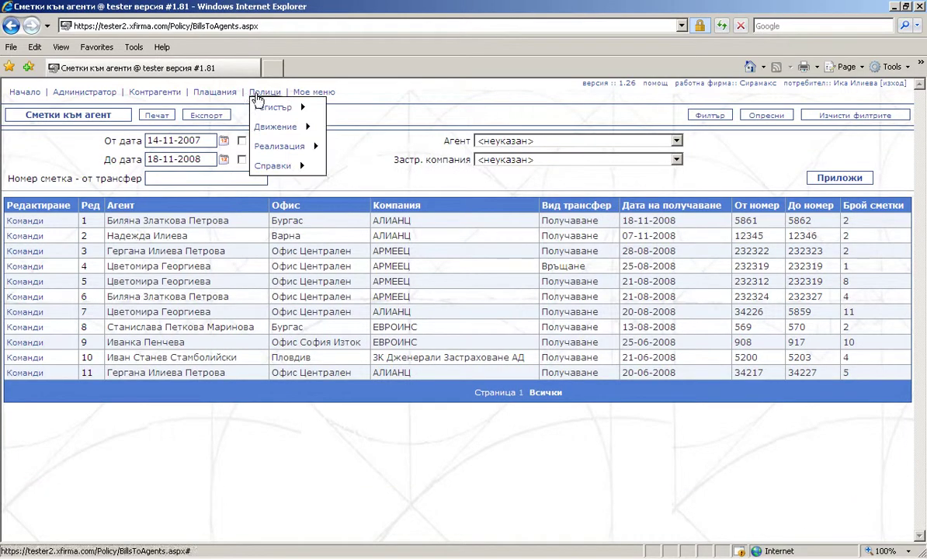
mouse_move(268, 128)
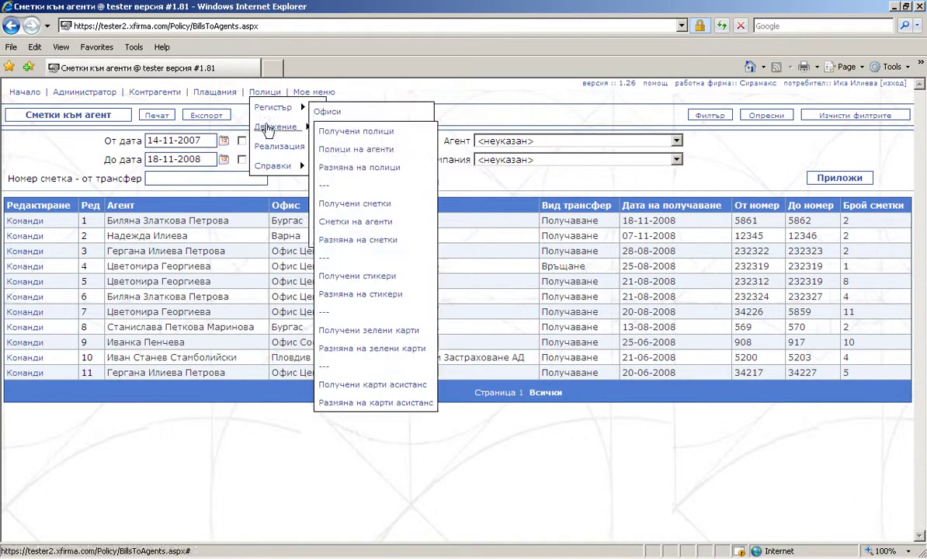
left_click(377, 242)
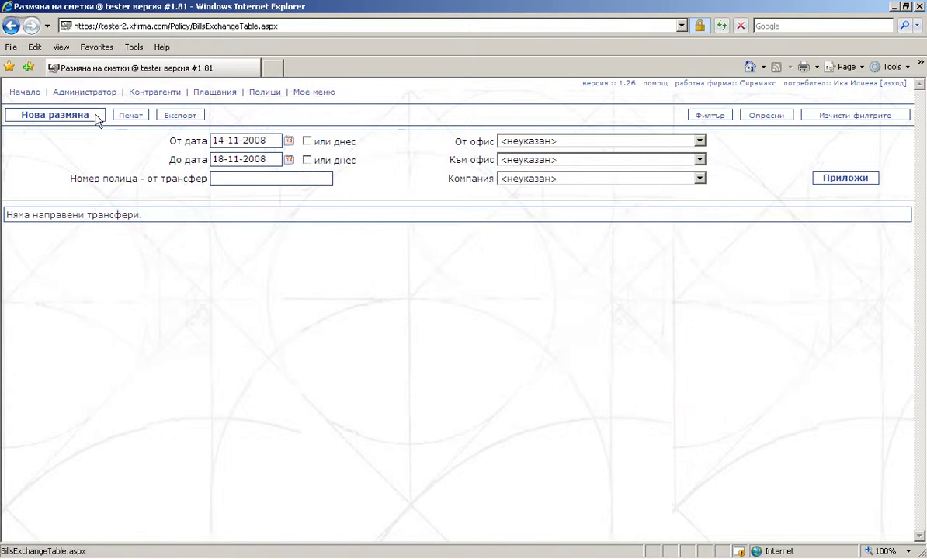
left_click(97, 118)
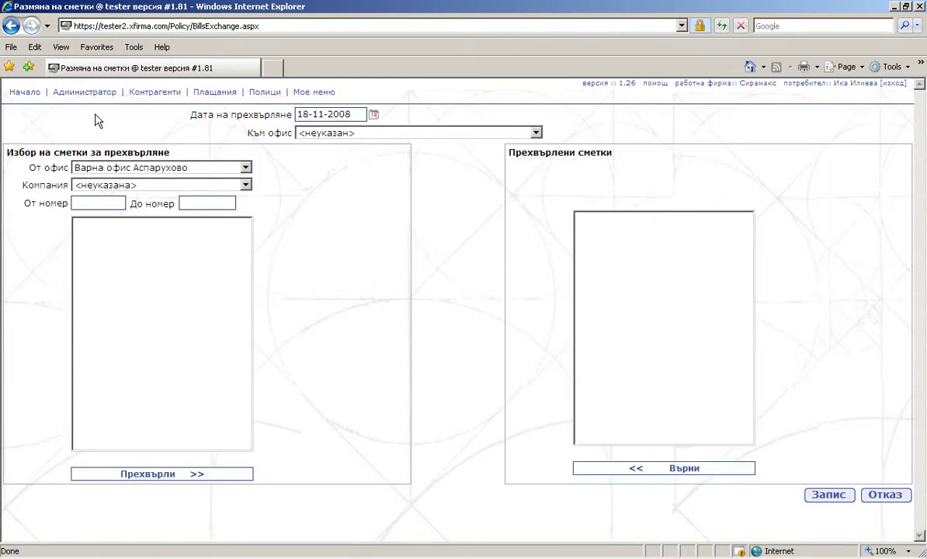
Move АЛИАНЦ bills 34223–5860 from Бургас to Варна and save the exchange.
left_click(246, 168)
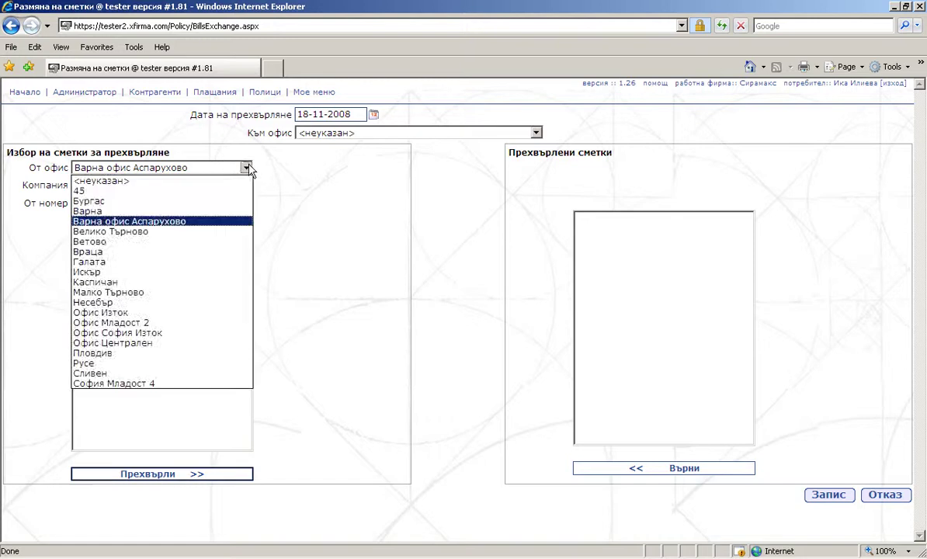
left_click(233, 201)
left_click(535, 133)
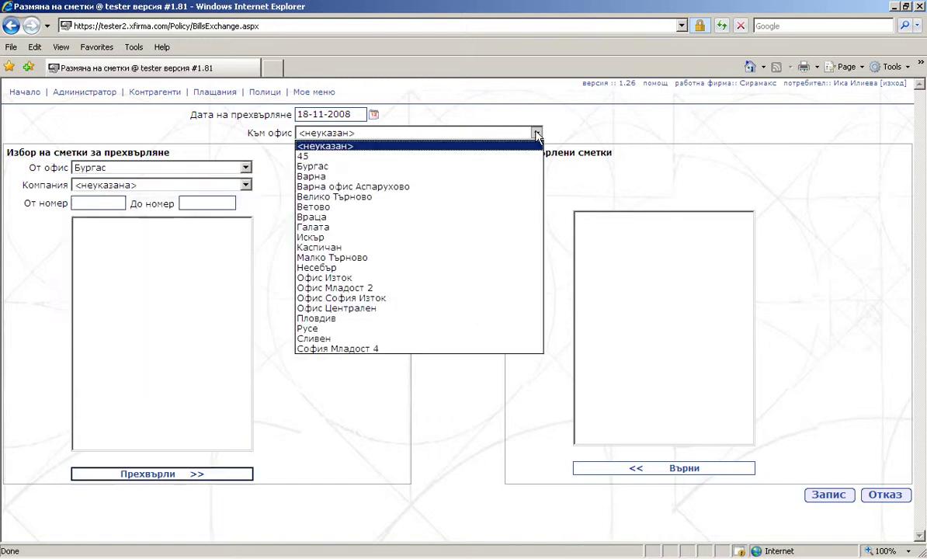
left_click(516, 184)
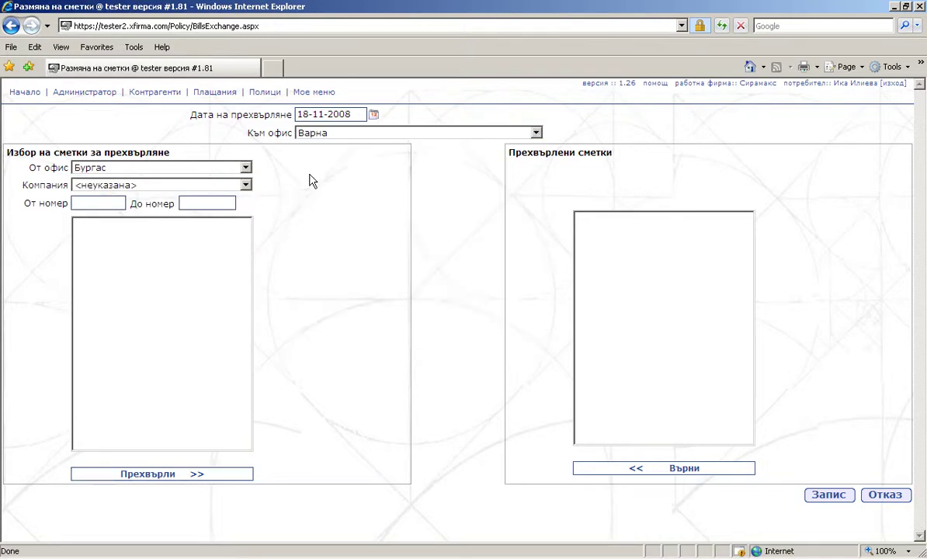
left_click(246, 185)
left_click(237, 218)
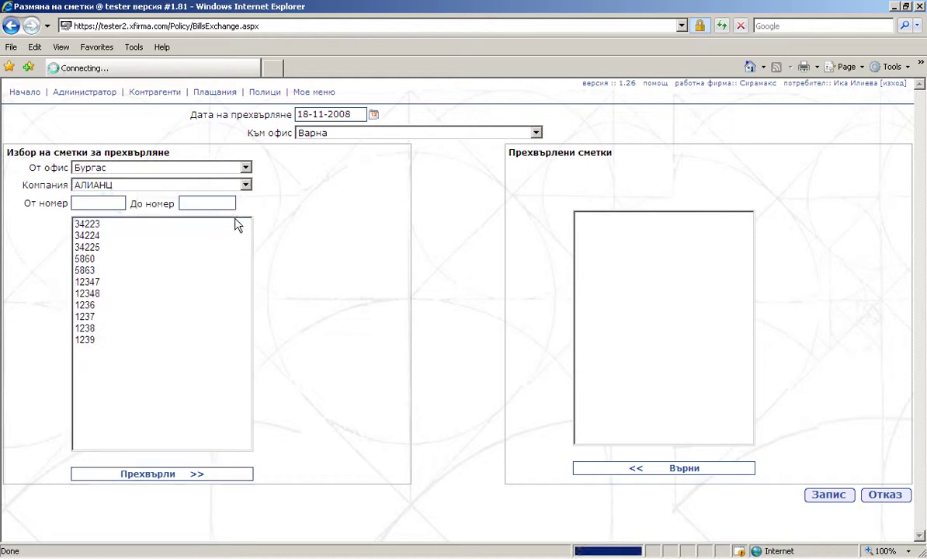
left_click_drag(237, 224, 227, 265)
left_click(171, 480)
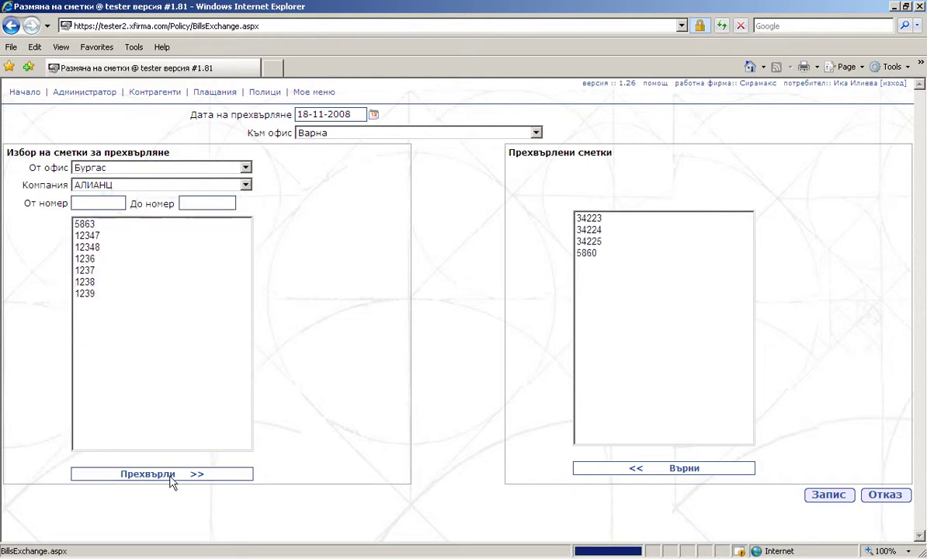
left_click(838, 497)
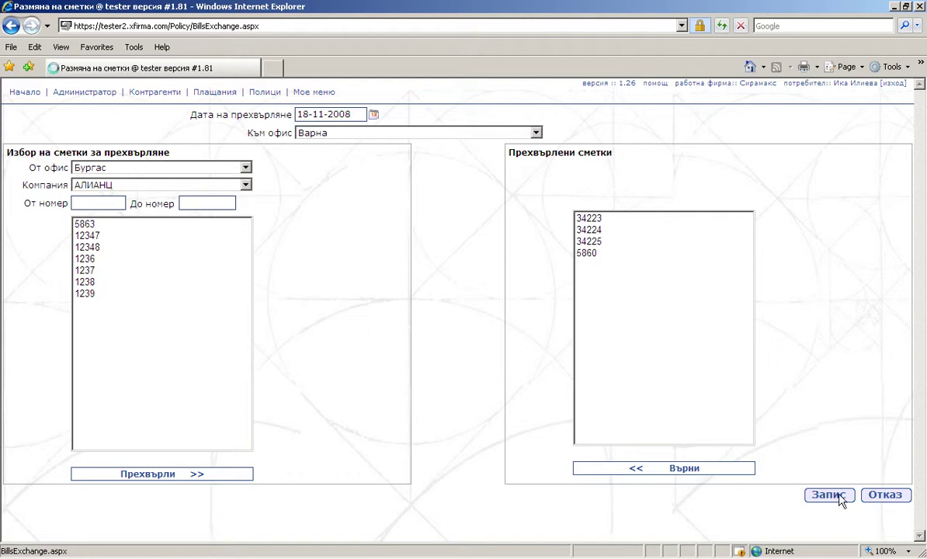
Open the received stickers transfers and start a new sticker transfer.
mouse_move(265, 97)
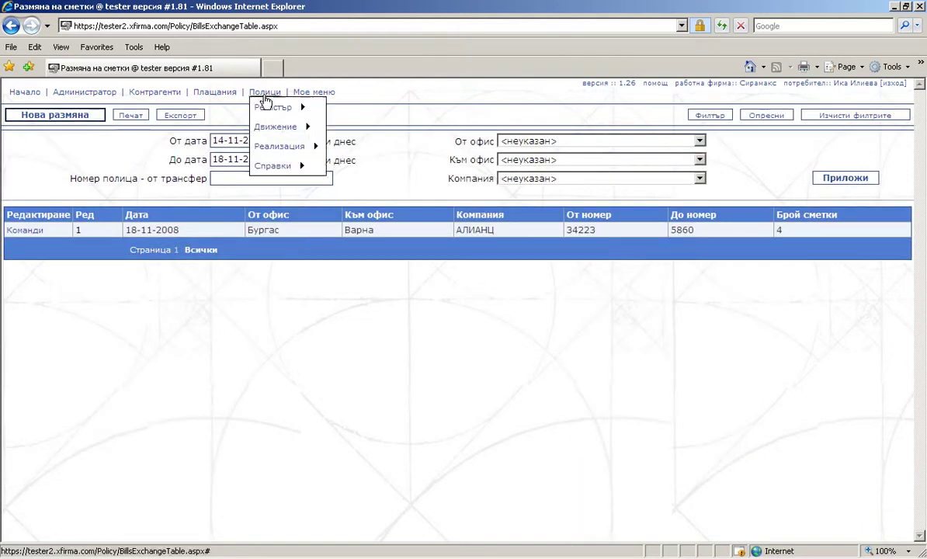
mouse_move(283, 126)
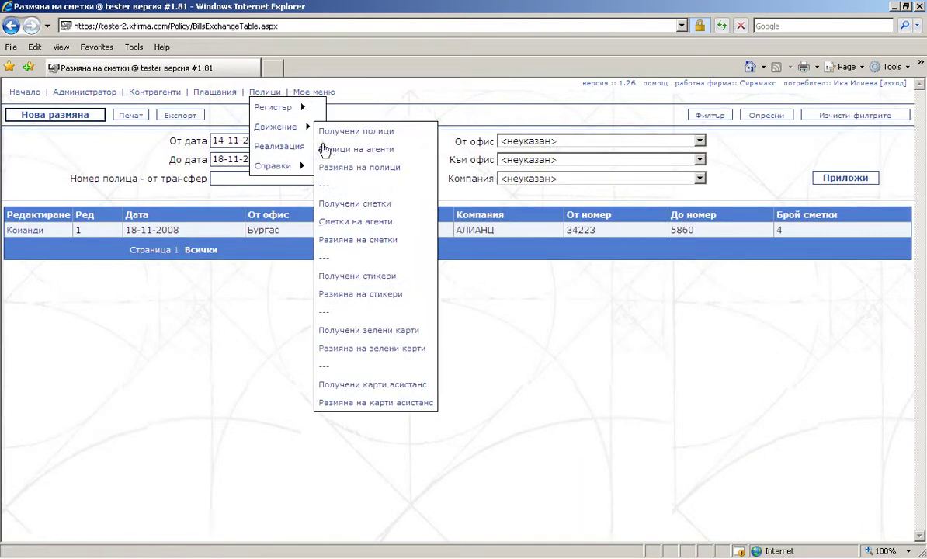
left_click(365, 276)
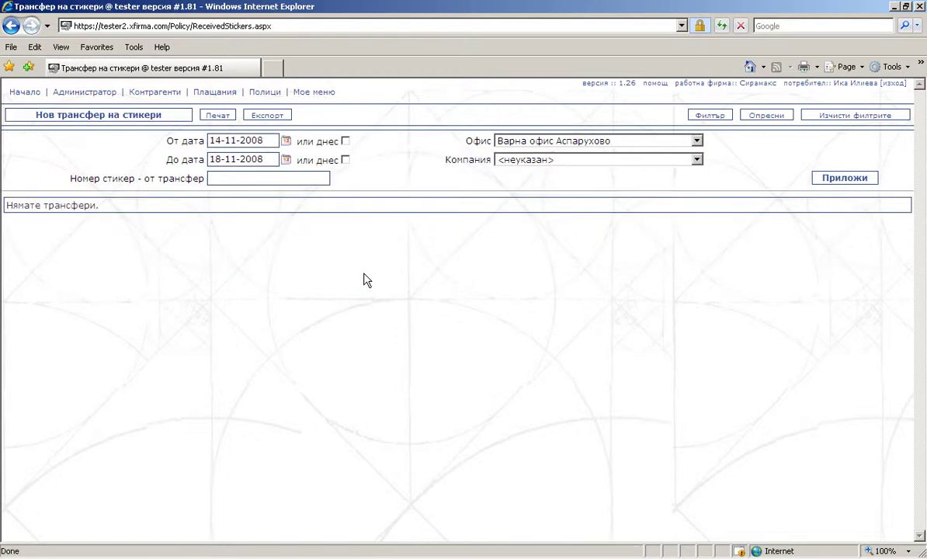
left_click(155, 116)
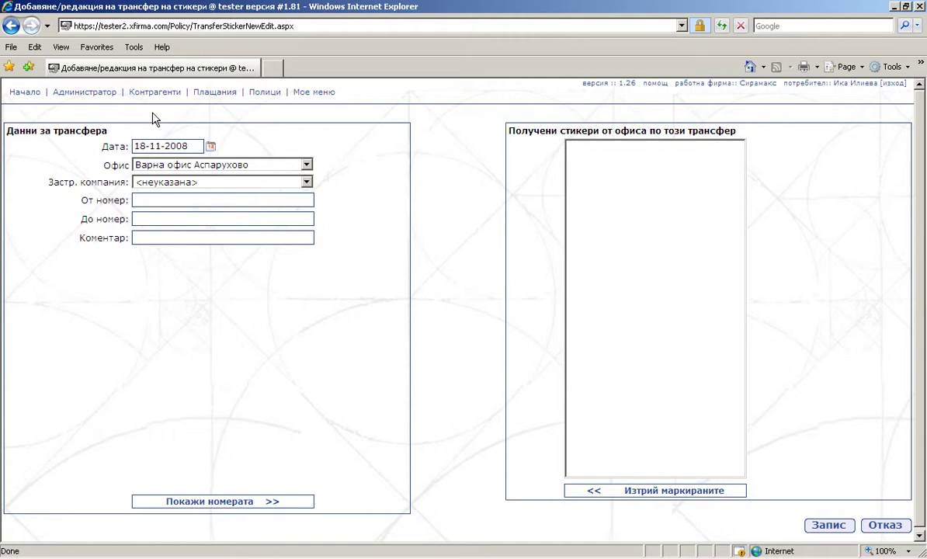
Record АЛИАНЦ stickers 1239–1248 received at Бургас and save the transfer.
left_click(307, 165)
left_click(309, 196)
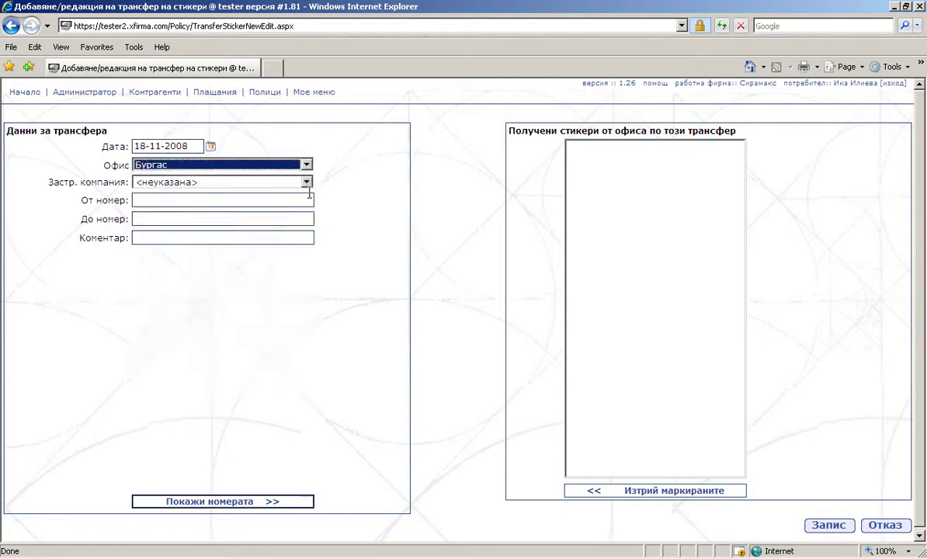
left_click(307, 182)
left_click(296, 213)
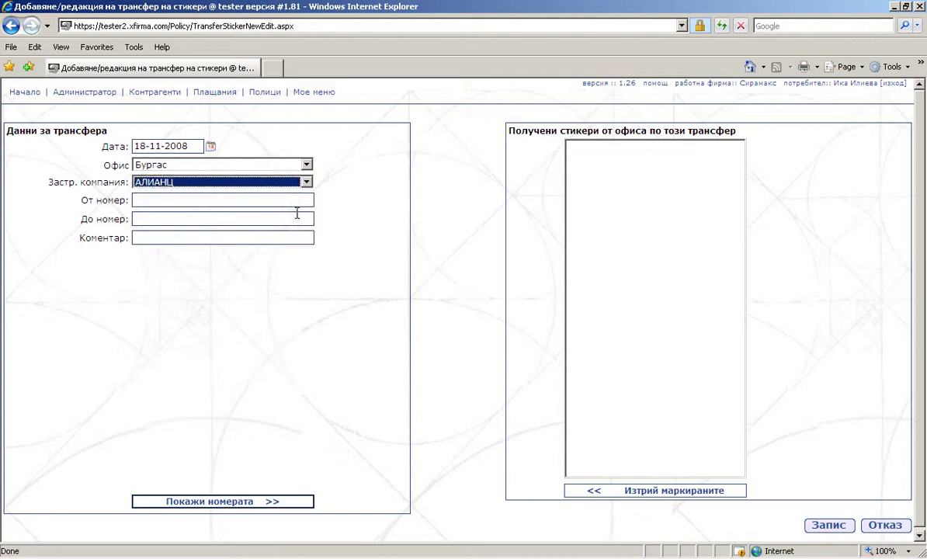
left_click(276, 200)
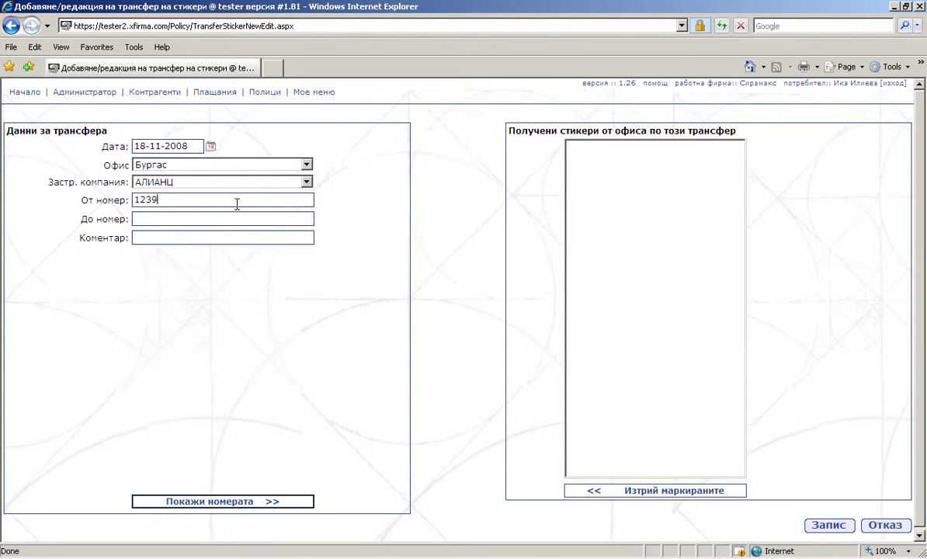
left_click(236, 218)
type("1248")
left_click(241, 502)
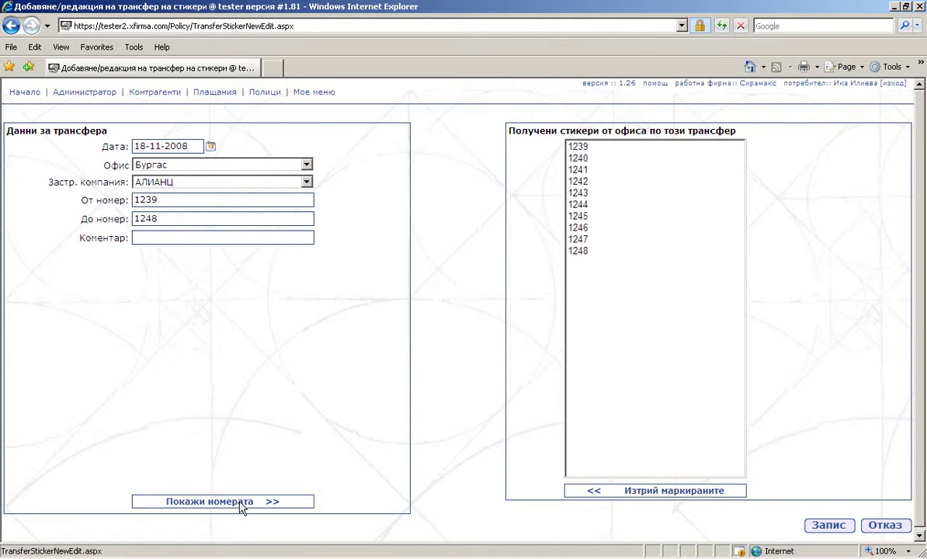
left_click(829, 526)
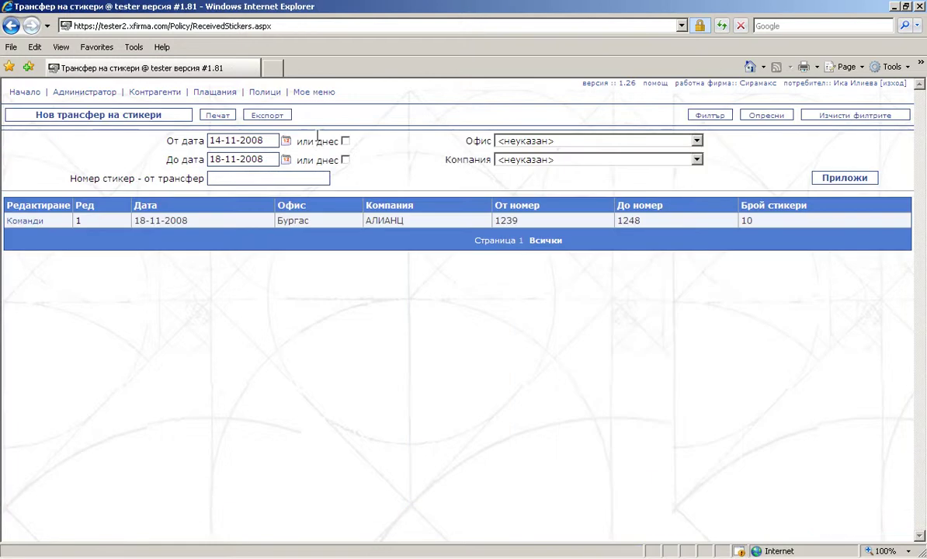
Open the sticker exchange list with the source-office filter cleared, then begin a new exchange.
mouse_move(269, 90)
mouse_move(276, 126)
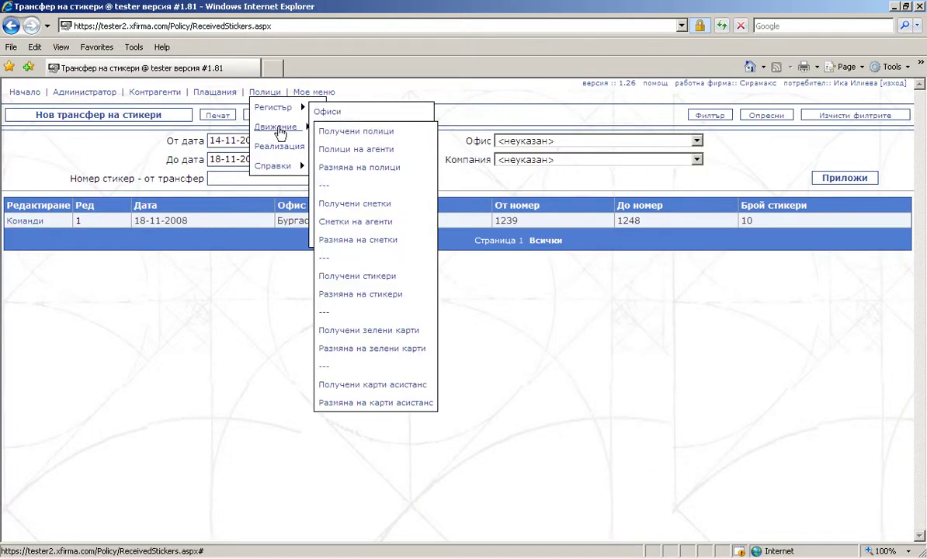
left_click(377, 302)
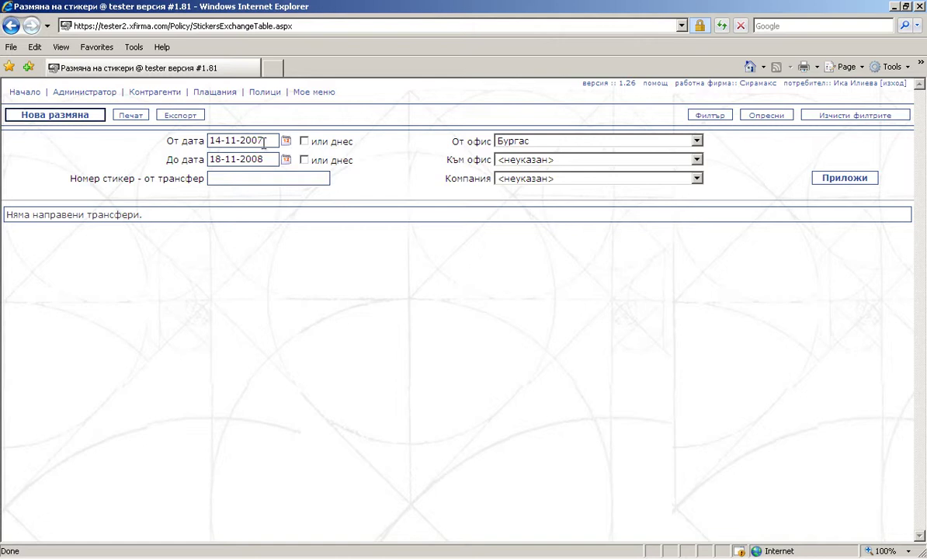
left_click(697, 140)
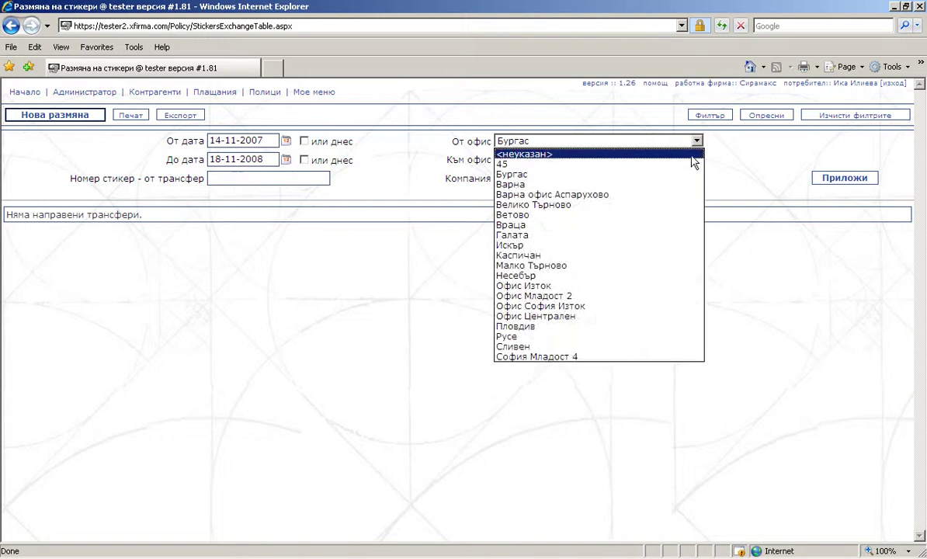
left_click(693, 155)
left_click(841, 180)
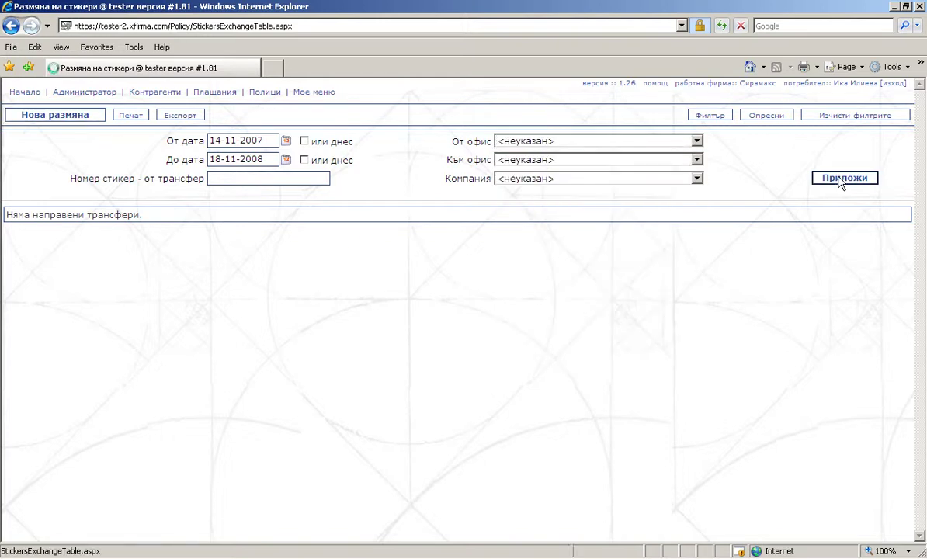
left_click(70, 118)
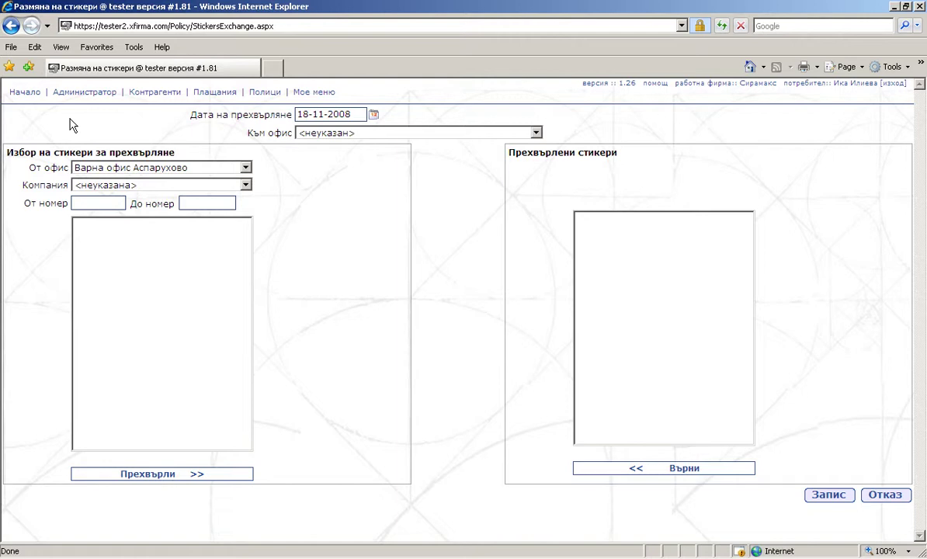
Exchange АЛИАНЦ stickers 1239–1243 from Бургас to Варна and save it.
left_click(536, 133)
left_click(513, 178)
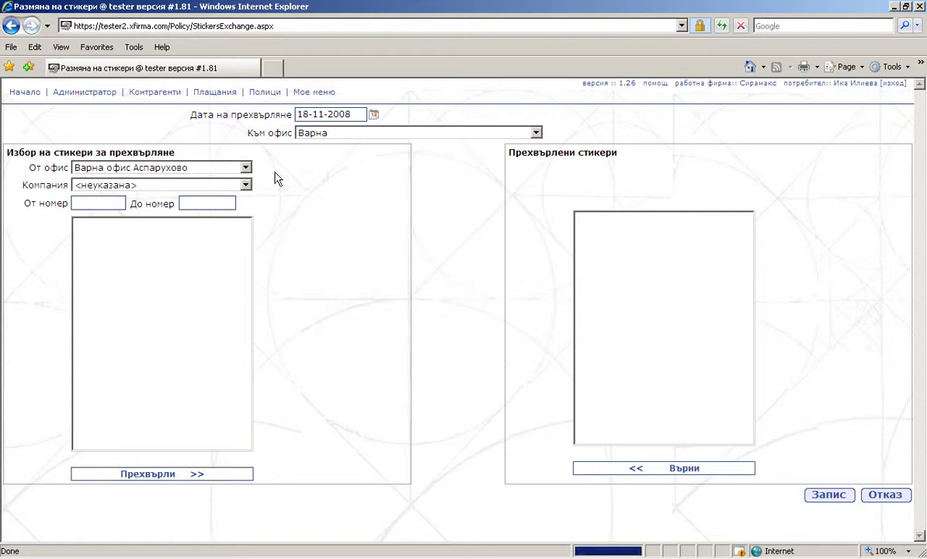
left_click(245, 167)
left_click(233, 201)
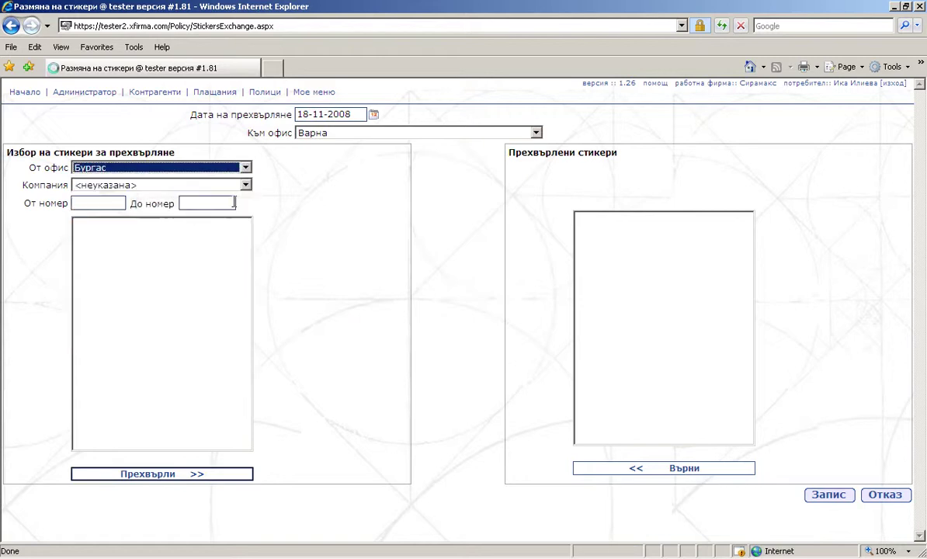
left_click(245, 185)
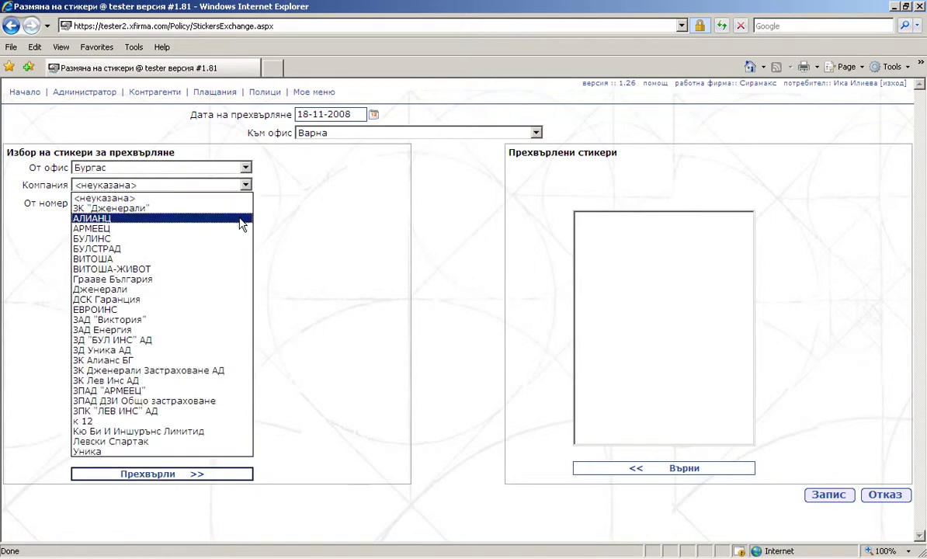
left_click(233, 218)
left_click_drag(240, 223, 227, 271)
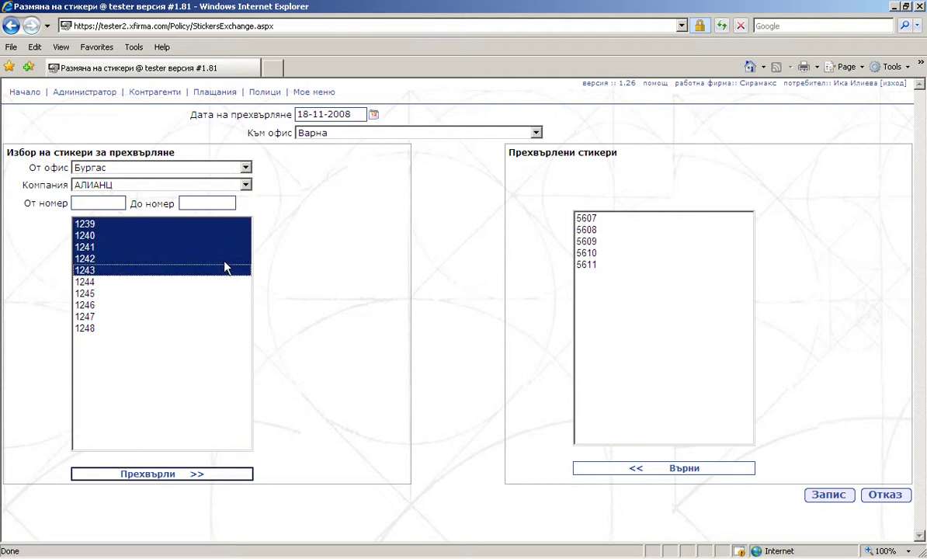
left_click(195, 476)
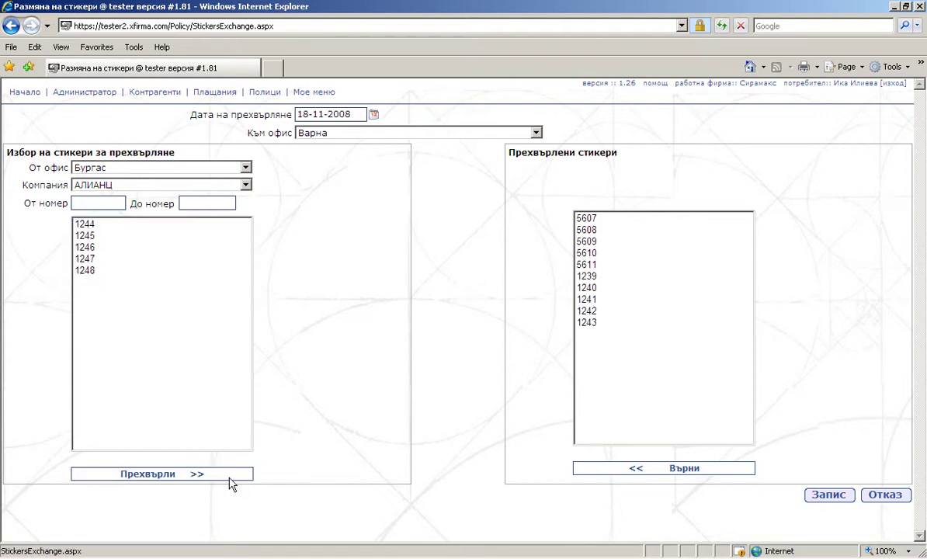
left_click(821, 497)
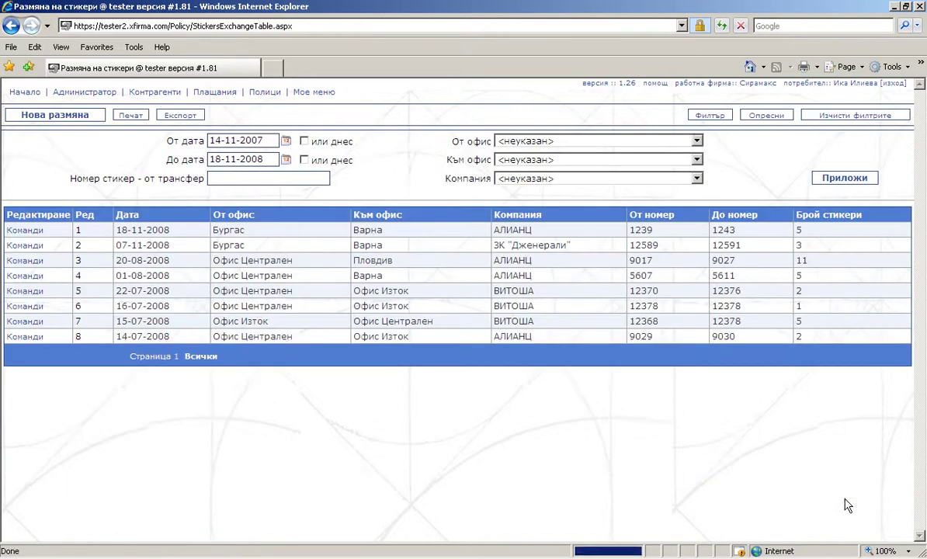
Open Получени зелени карти and begin a new green-card transfer dated 18-11-2008.
left_click(247, 92)
mouse_move(268, 128)
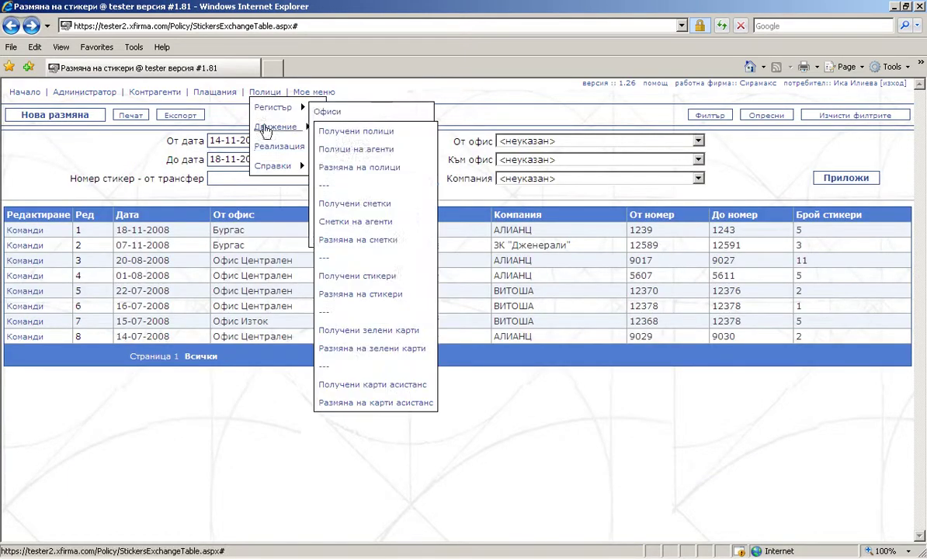
left_click(370, 332)
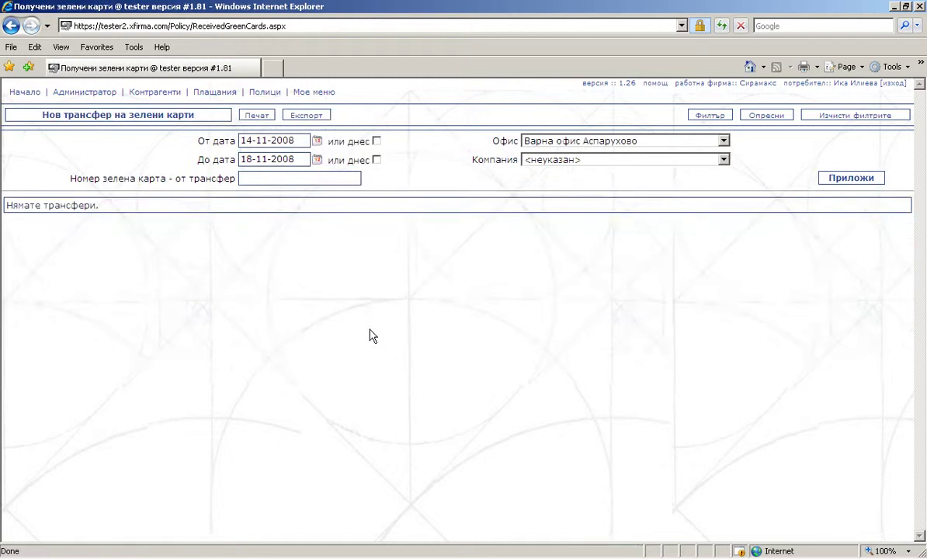
left_click(178, 116)
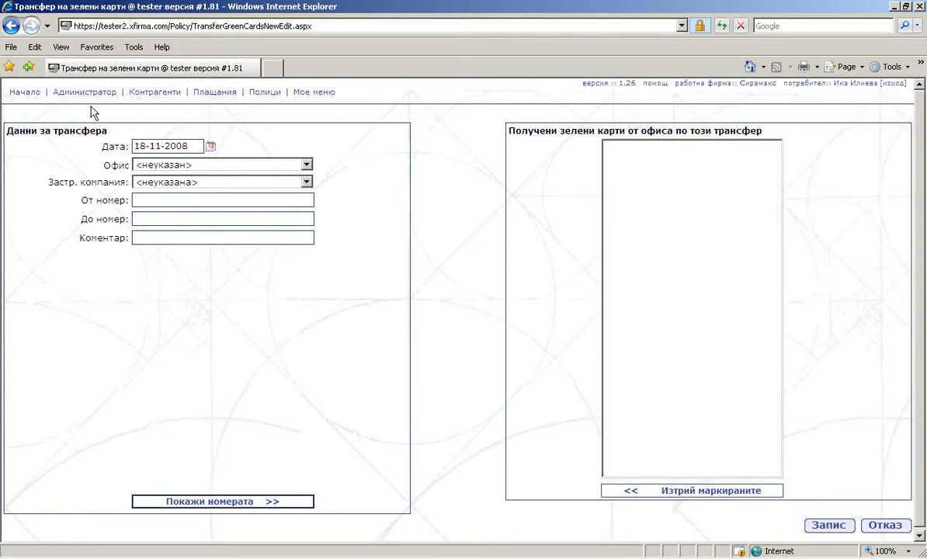
Record ЗК "Дженерали" green cards BG1236–BG1239 received at Русе and save the transfer.
left_click(273, 165)
left_click(265, 360)
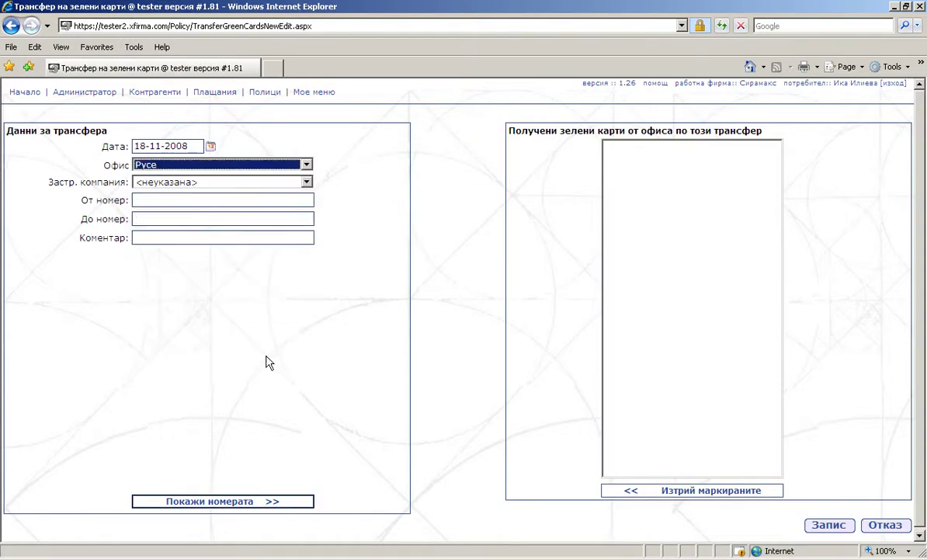
left_click(307, 183)
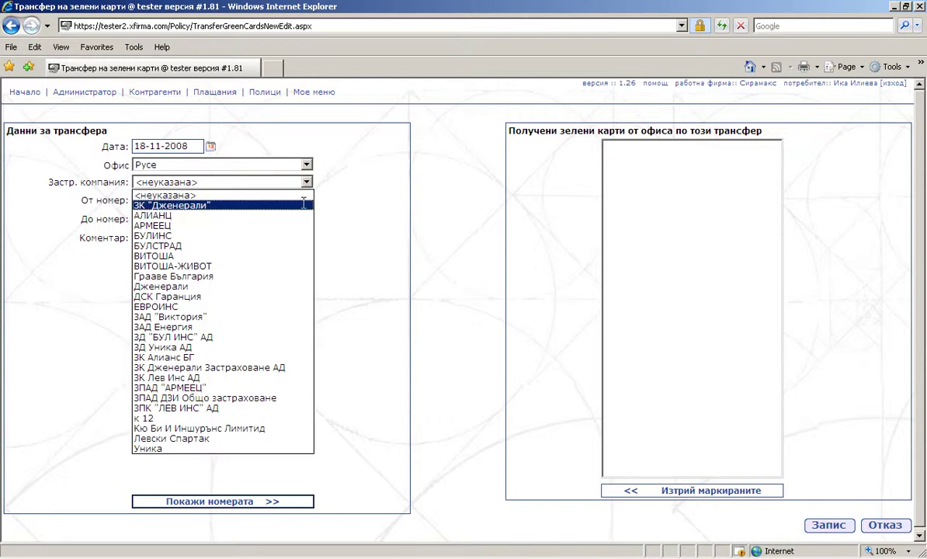
left_click(304, 203)
left_click(300, 200)
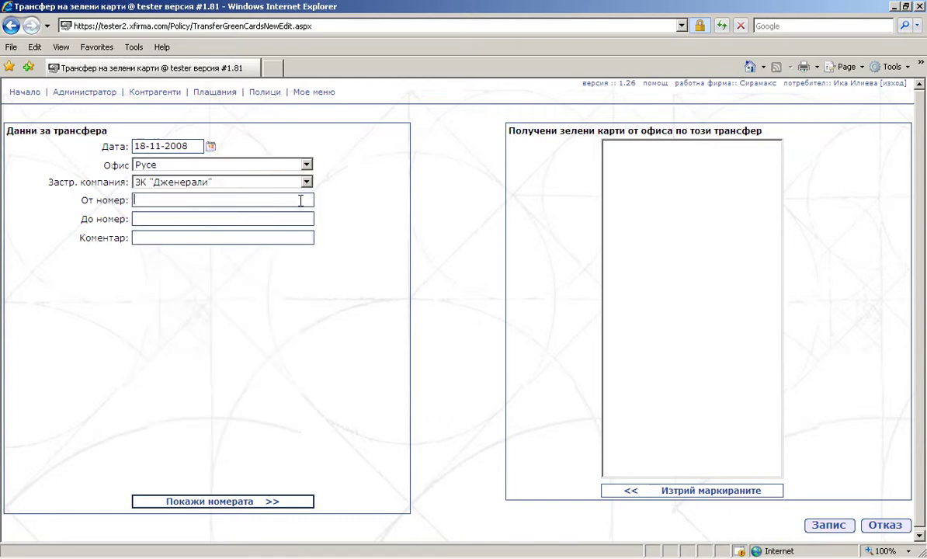
type("BG1236")
left_click(280, 218)
type("BG")
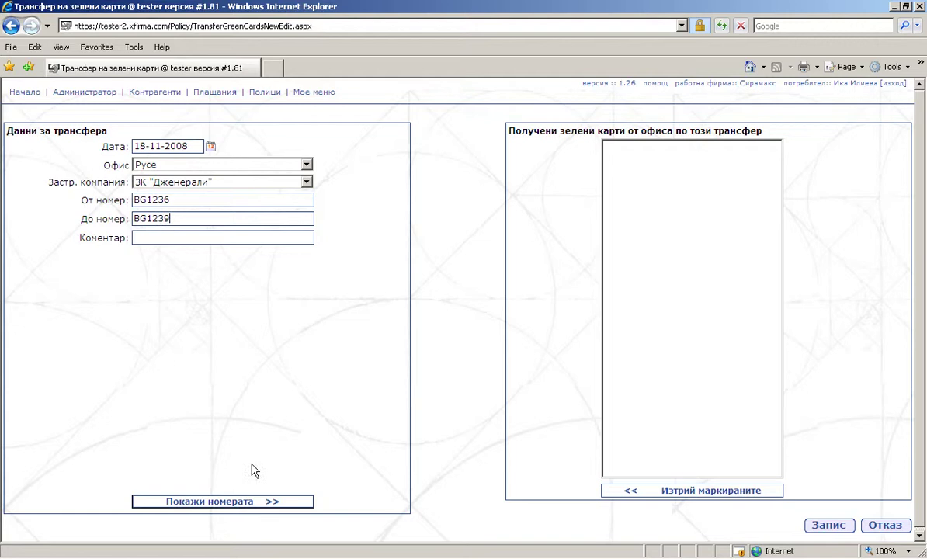
left_click(232, 501)
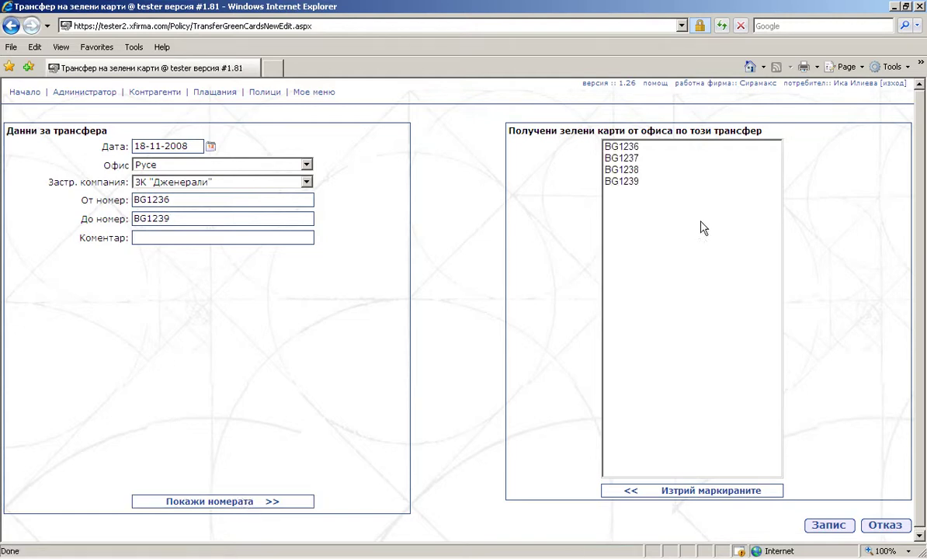
left_click(829, 526)
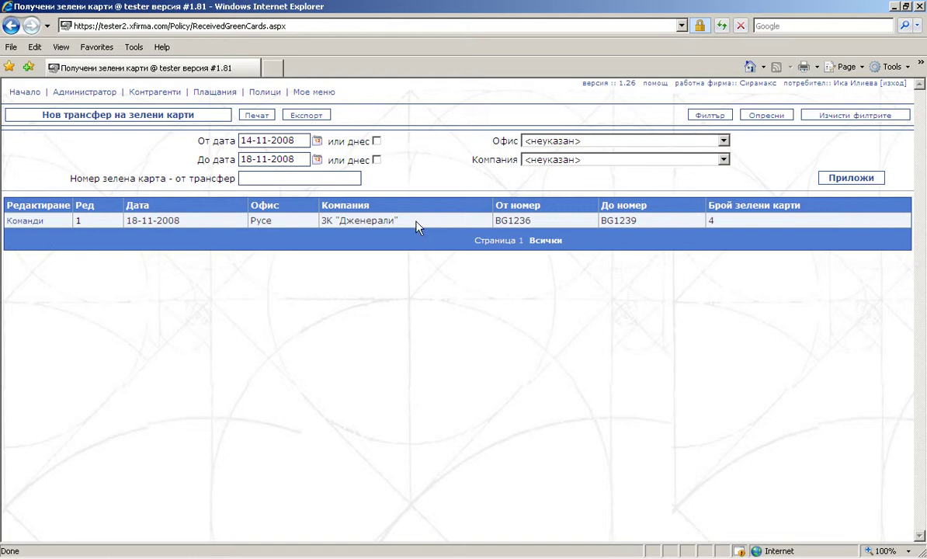
Open Размяна на зелени карти and begin a new green-card exchange dated 18-11-2008.
left_click_drag(417, 226, 319, 224)
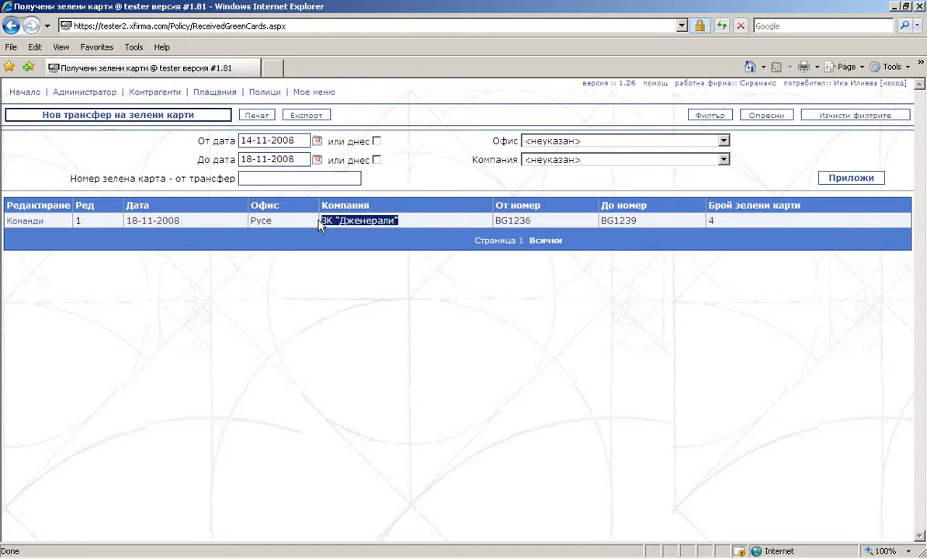
mouse_move(268, 129)
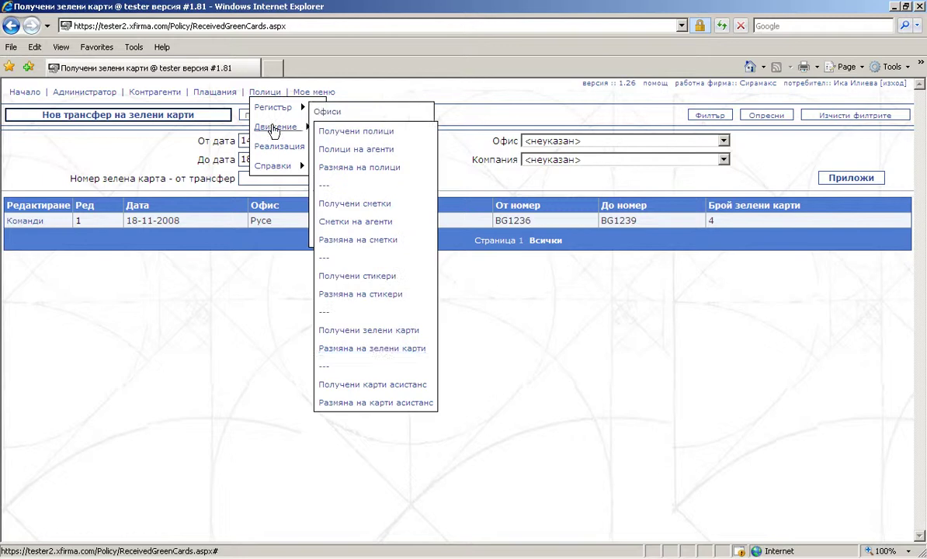
left_click(381, 349)
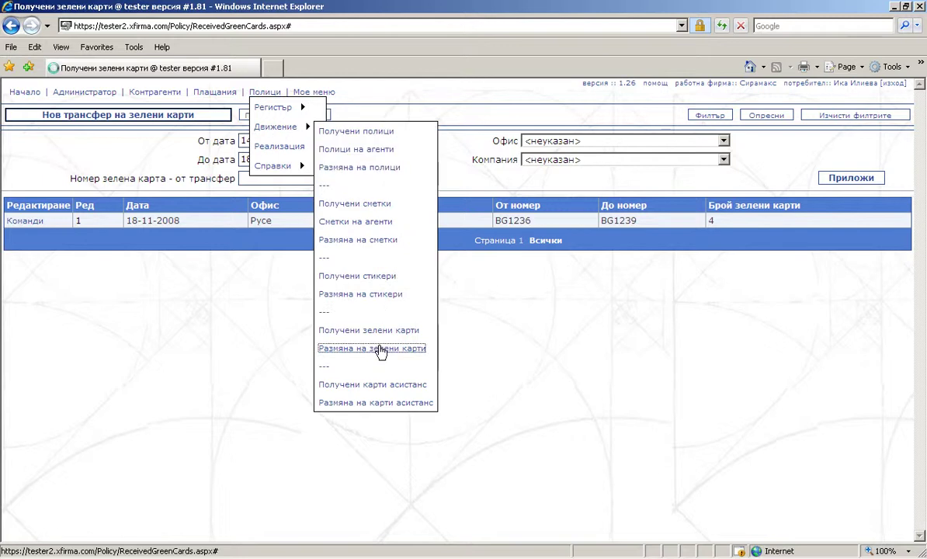
left_click(83, 117)
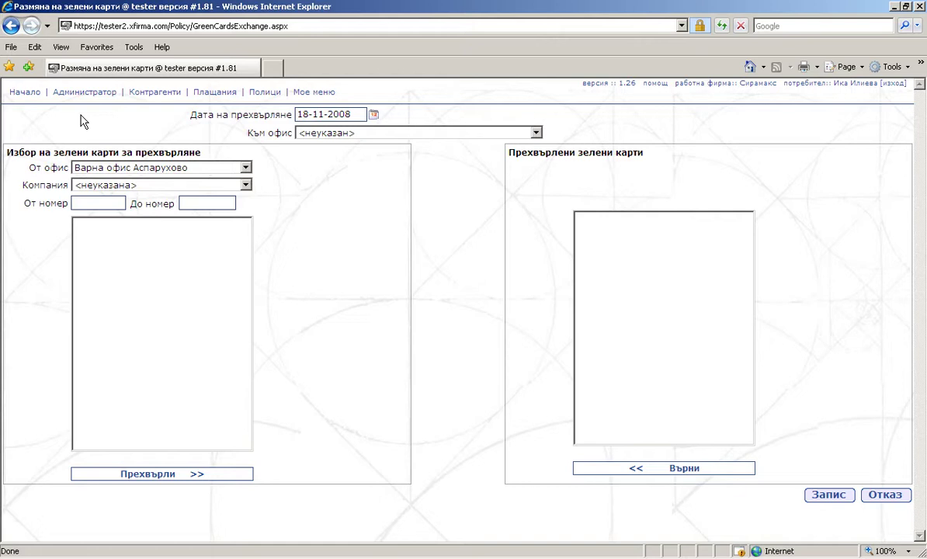
Exchange ЗК "Дженерали" green cards BG1236–BG1238 from Русе to Варна and save it.
left_click(245, 168)
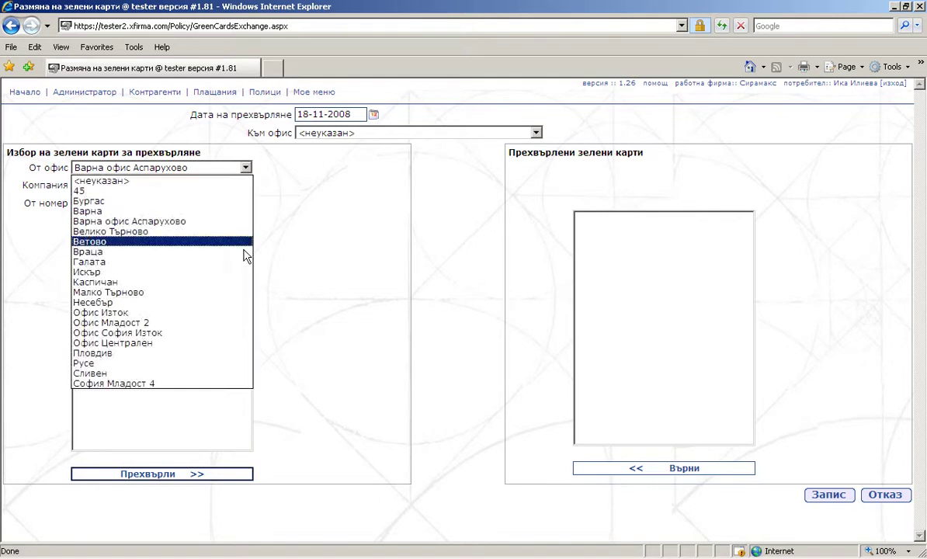
left_click(243, 366)
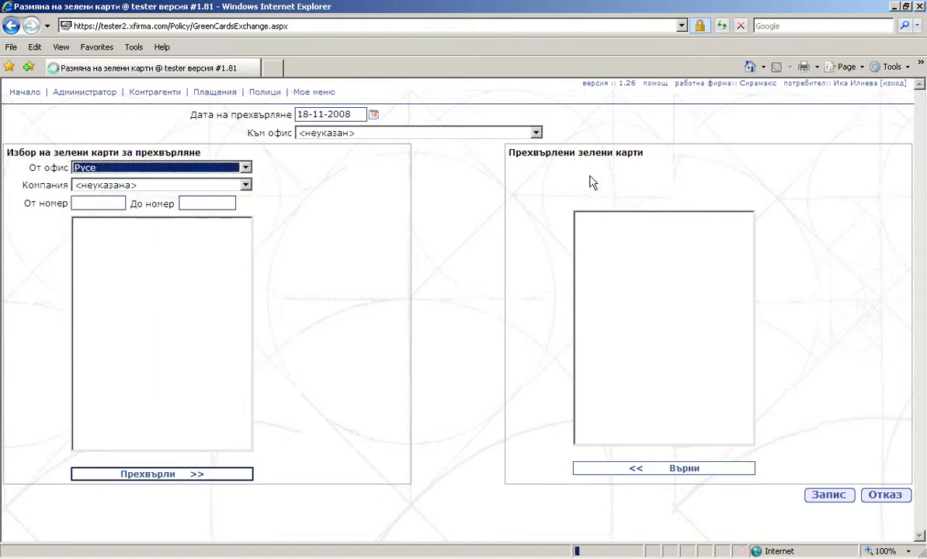
left_click(536, 133)
left_click(514, 177)
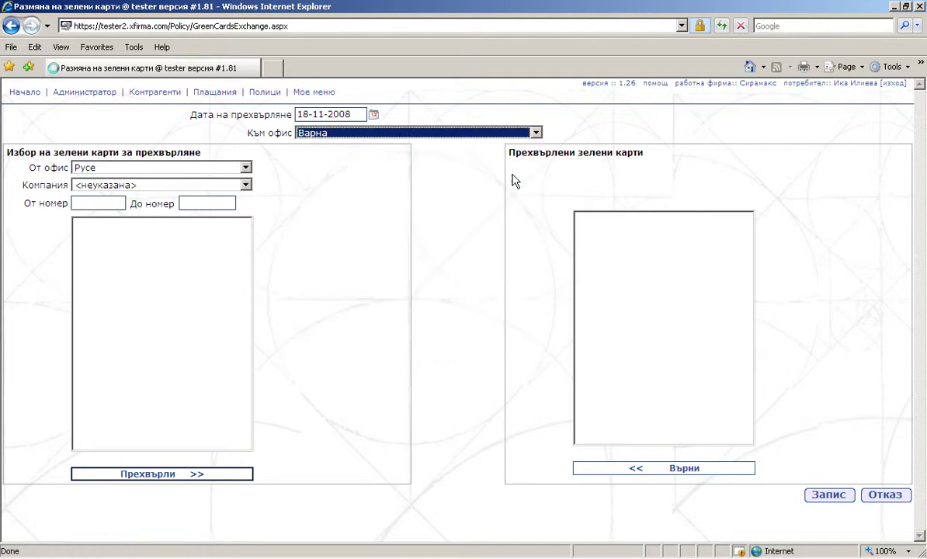
left_click(245, 185)
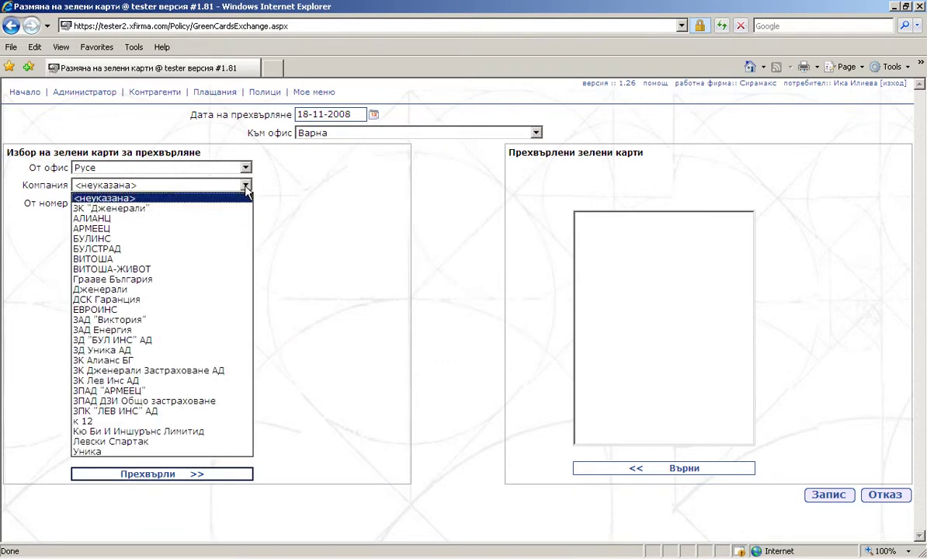
left_click(241, 210)
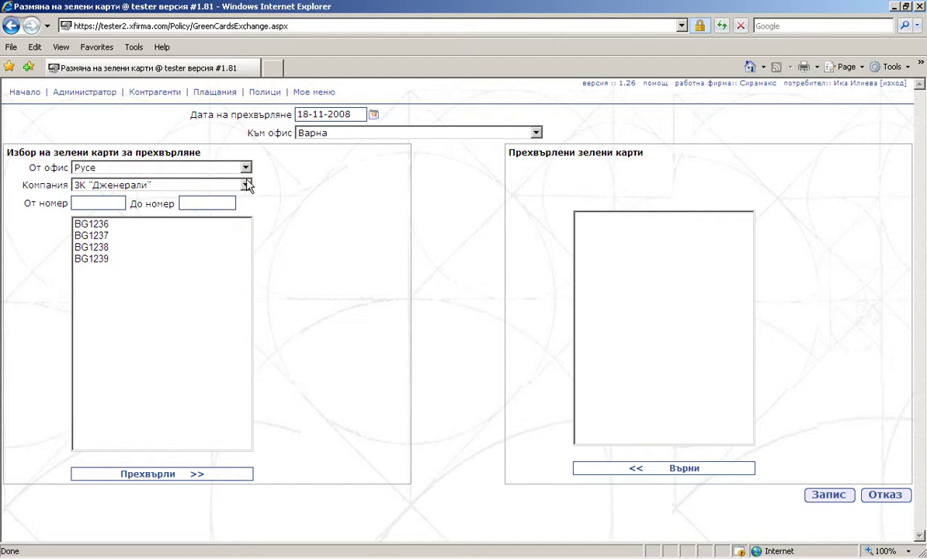
left_click_drag(230, 225, 230, 248)
left_click(188, 474)
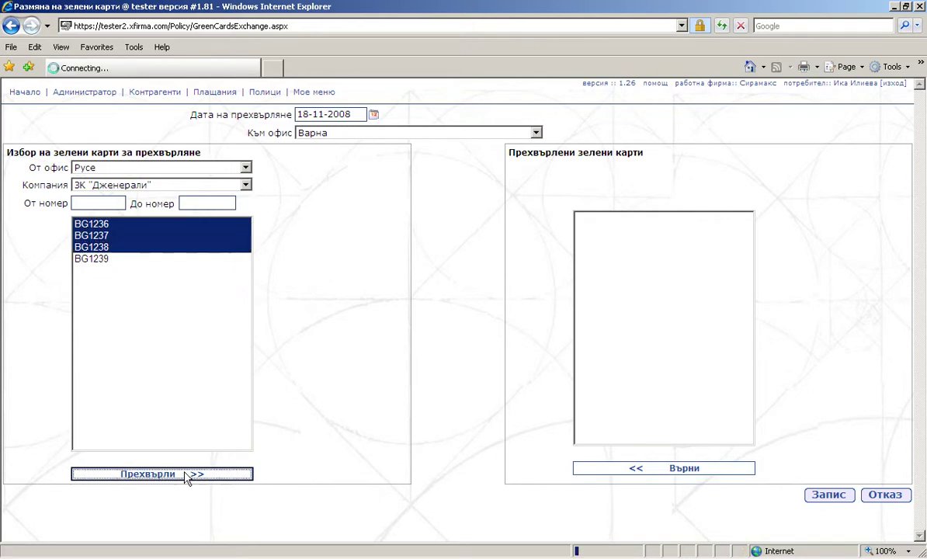
left_click(828, 496)
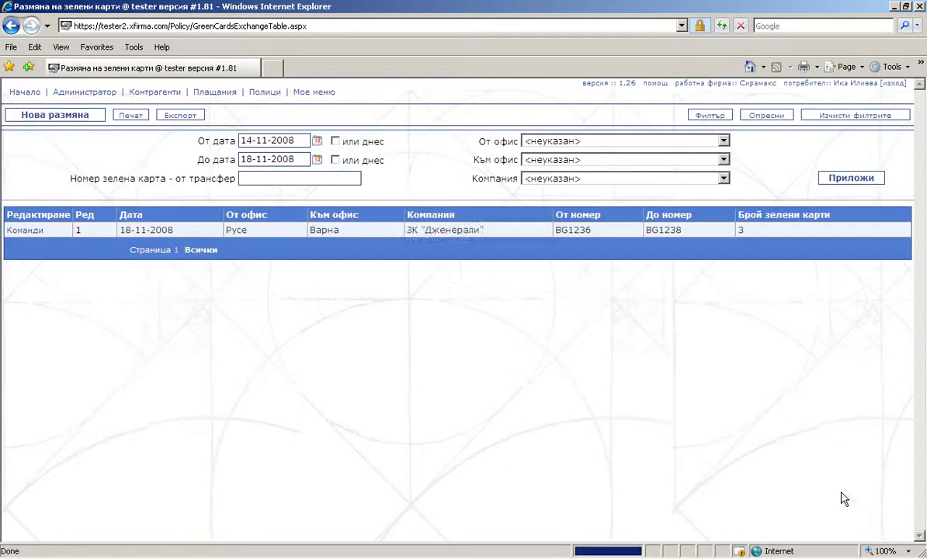
Open Получени карти асистанс and begin a new assistance-card transfer dated 18-11-2008.
triple_click(455, 227)
mouse_move(259, 91)
mouse_move(267, 126)
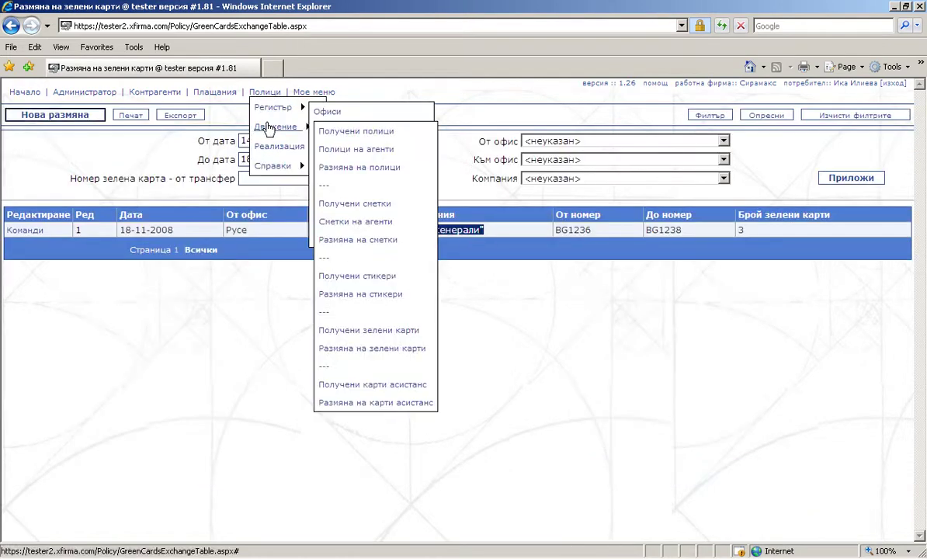
left_click(378, 385)
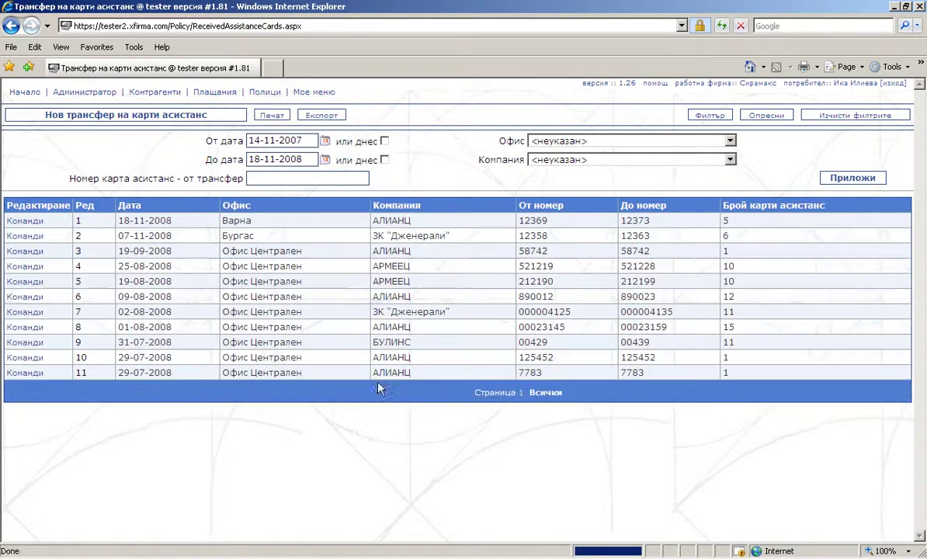
left_click(183, 124)
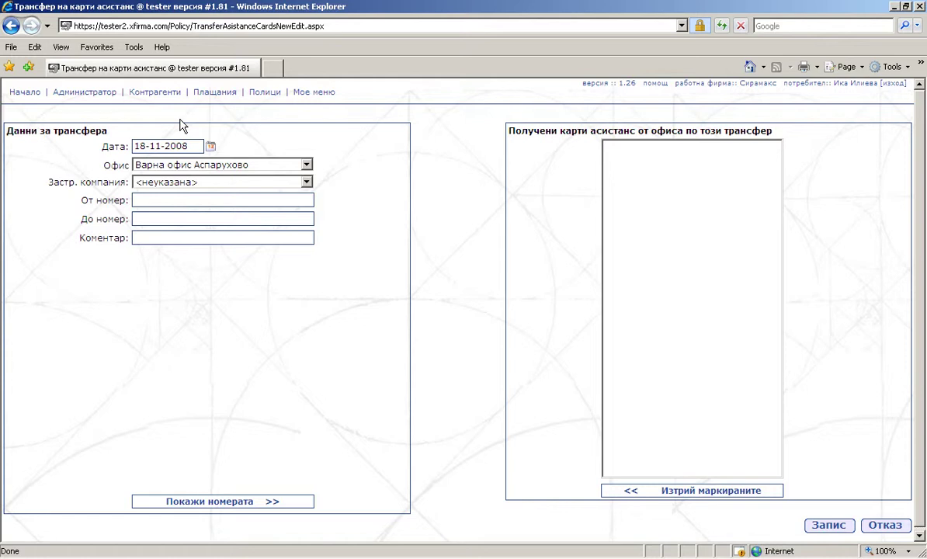
Record ЗК "Дженерали" assistance cards 000236–000239 received at Варна and save the transfer.
left_click(284, 164)
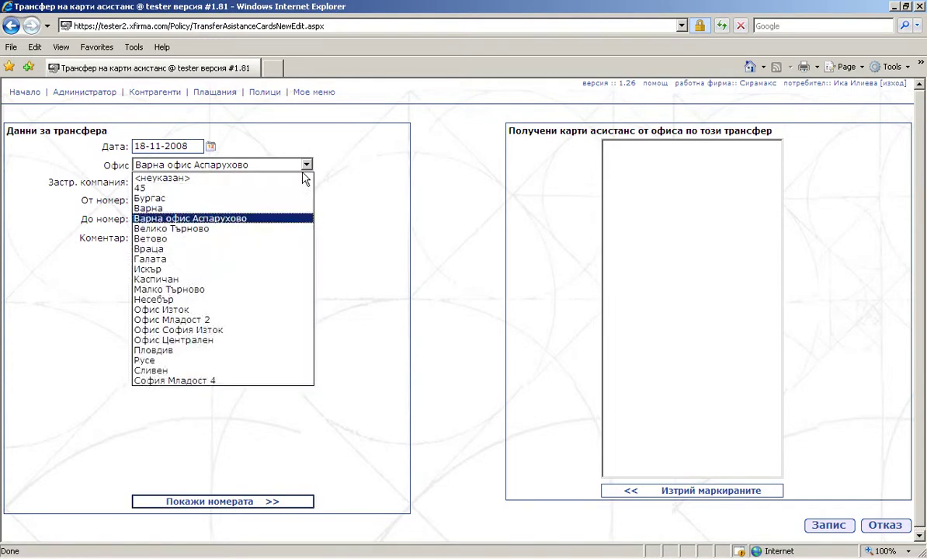
left_click(299, 210)
left_click(289, 181)
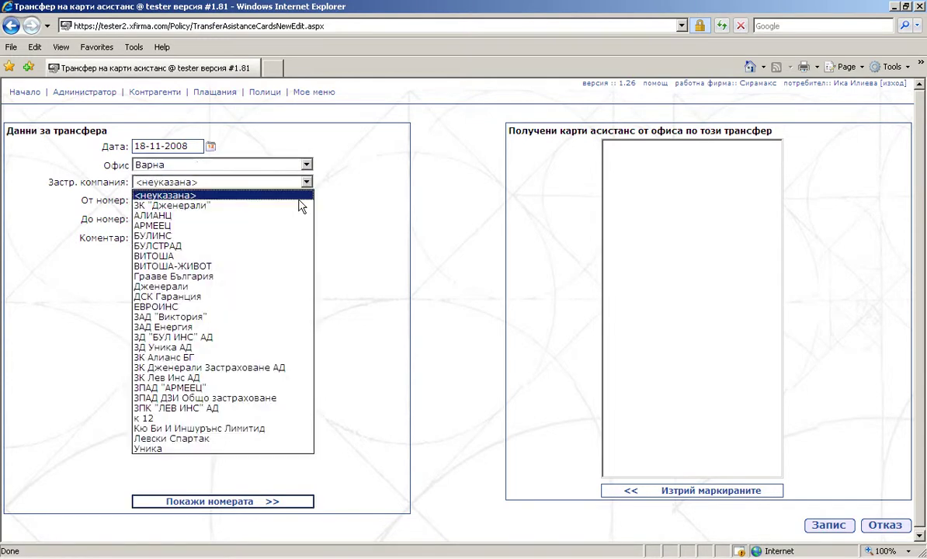
left_click(296, 204)
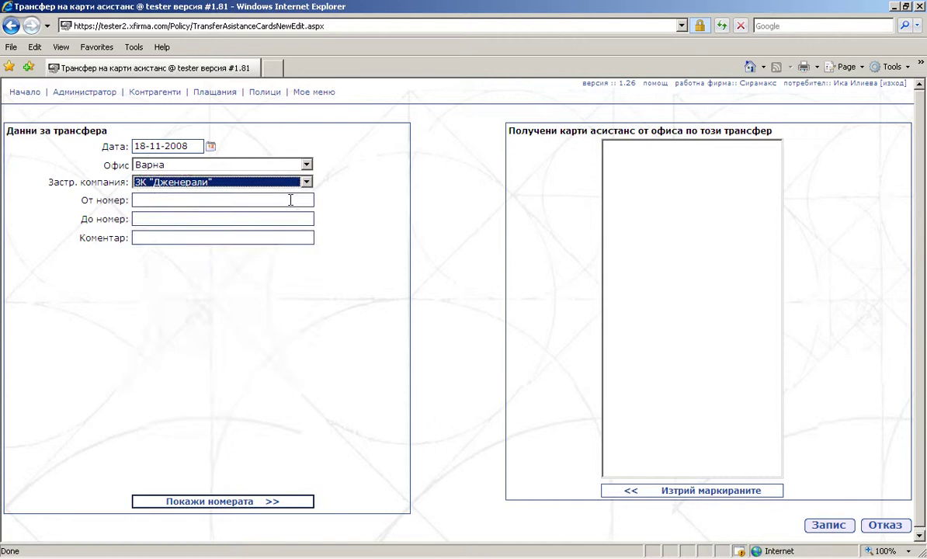
left_click(290, 200)
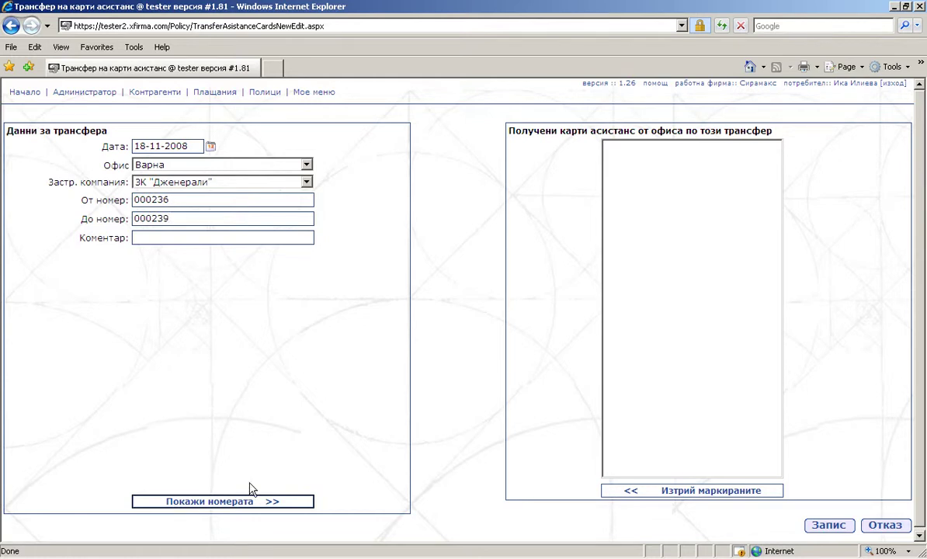
left_click(240, 504)
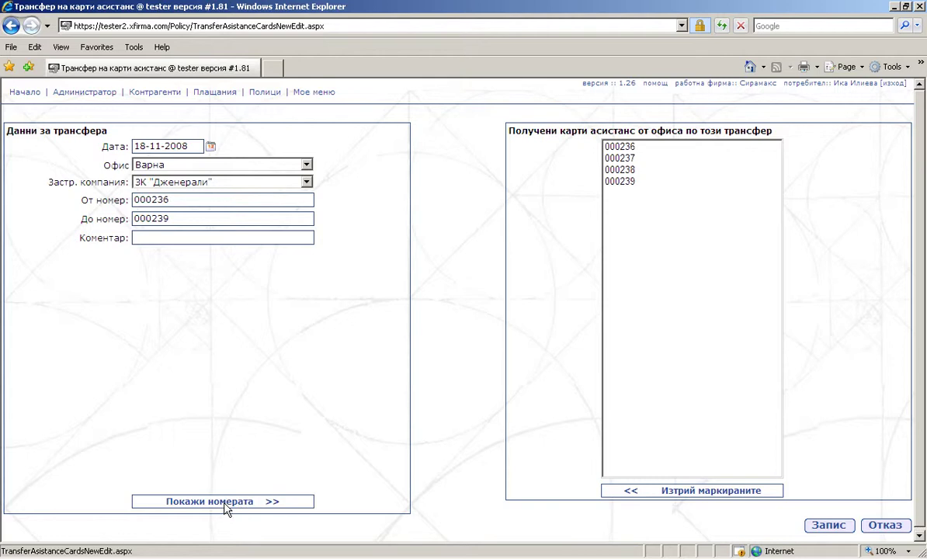
left_click(835, 533)
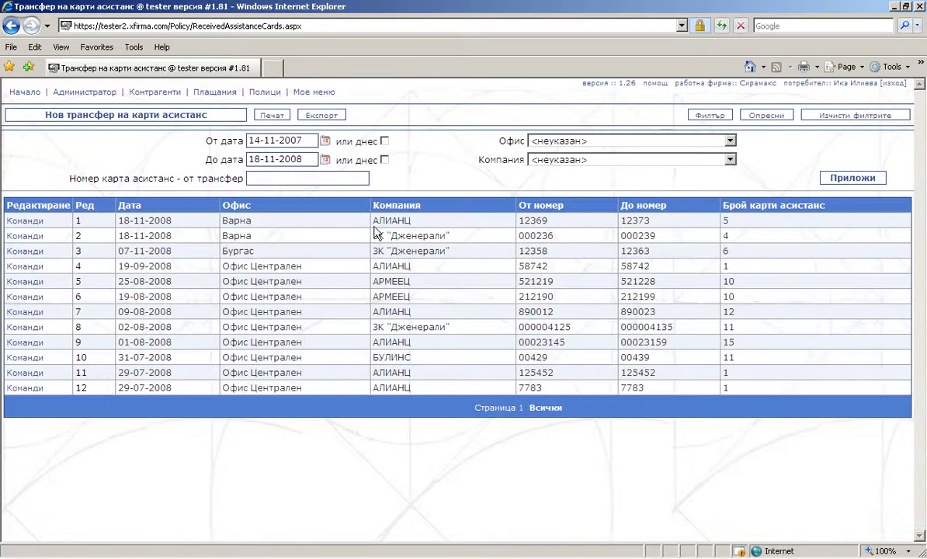
Open the assistance card exchange list for 14-11-2008 to 18-11-2008 and start a new exchange.
left_click_drag(371, 220, 429, 226)
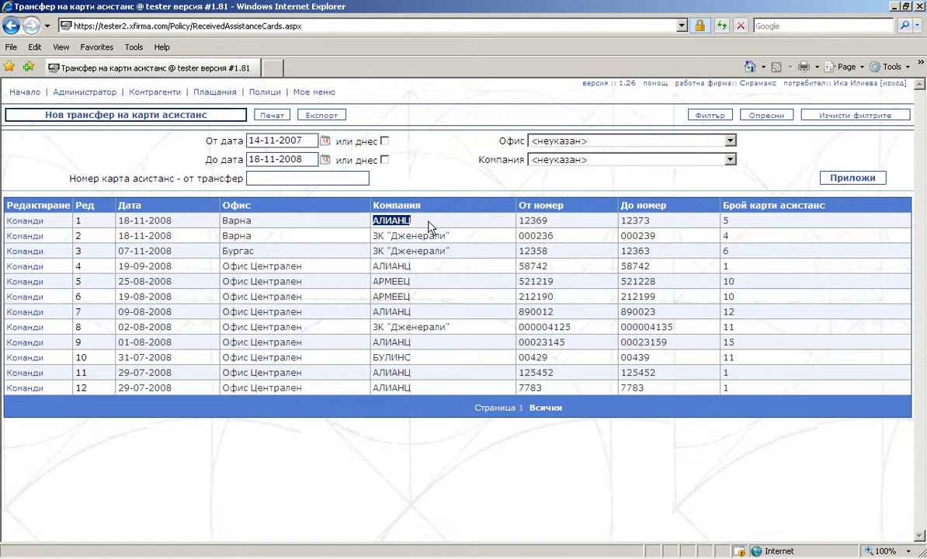
mouse_move(265, 93)
mouse_move(276, 127)
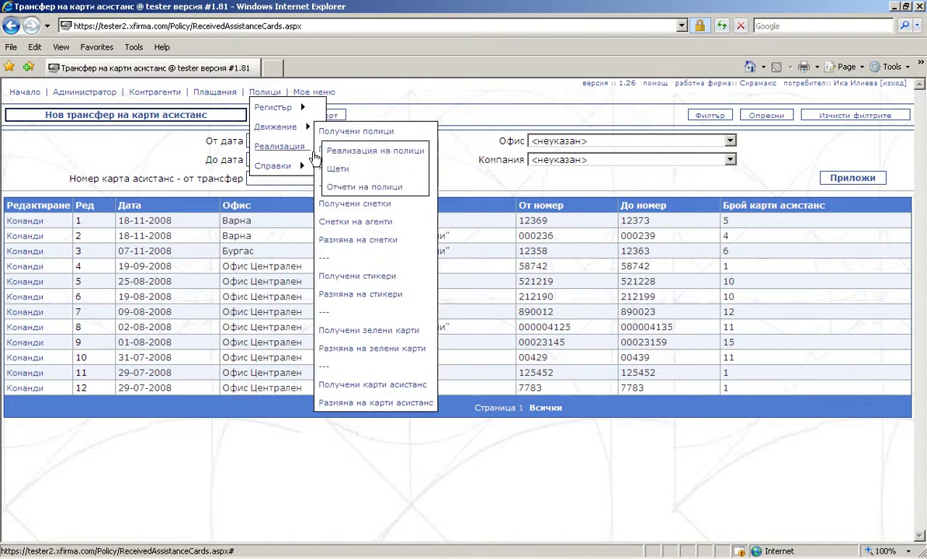
left_click(366, 402)
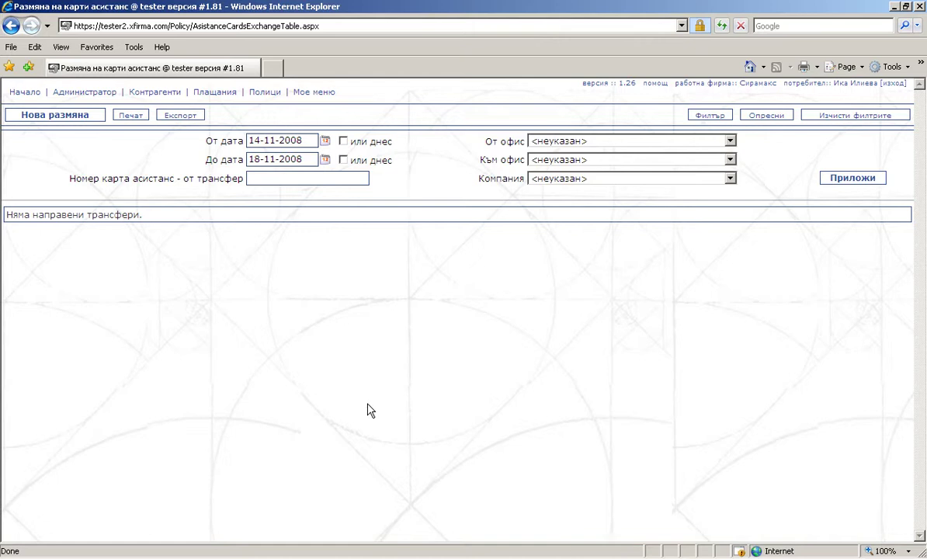
left_click(92, 117)
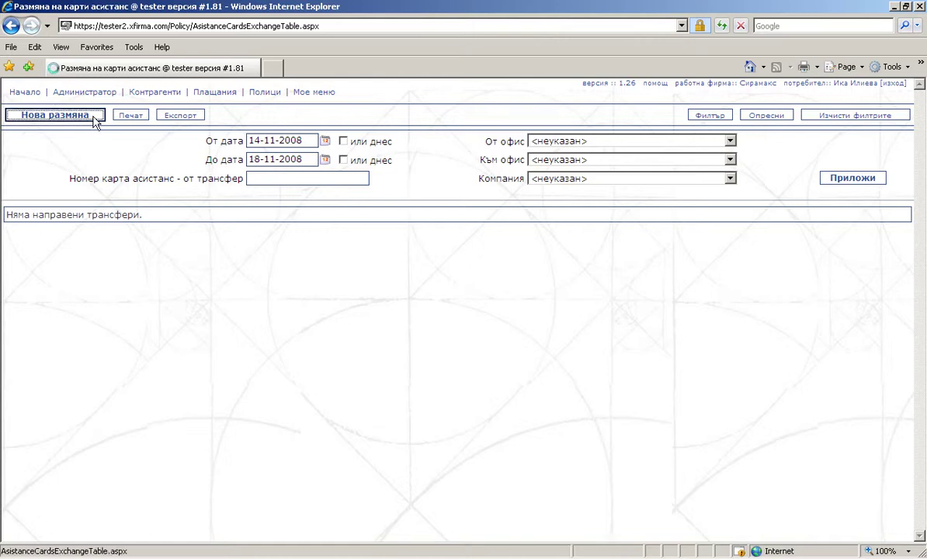
Set the exchange from office Варна to office Бургас for company ЗК "Дженерали".
left_click(245, 168)
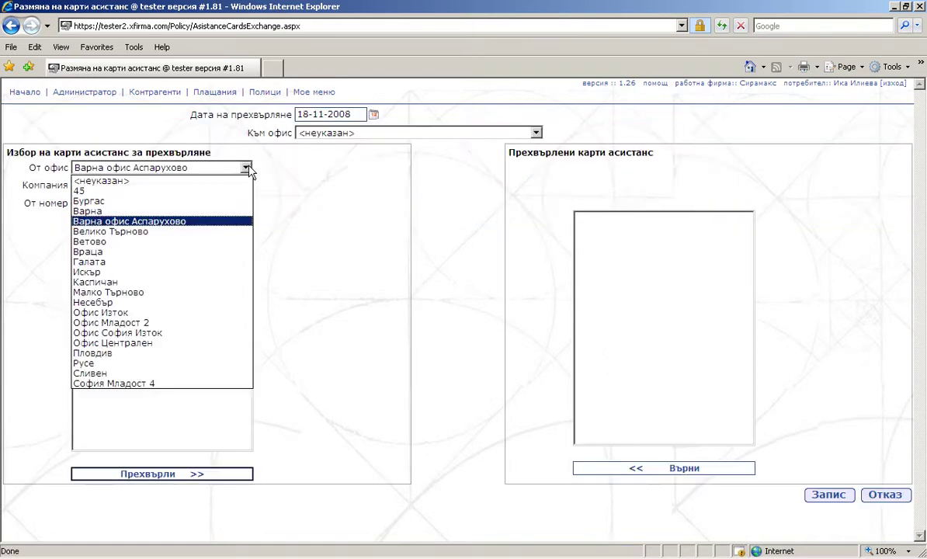
left_click(243, 211)
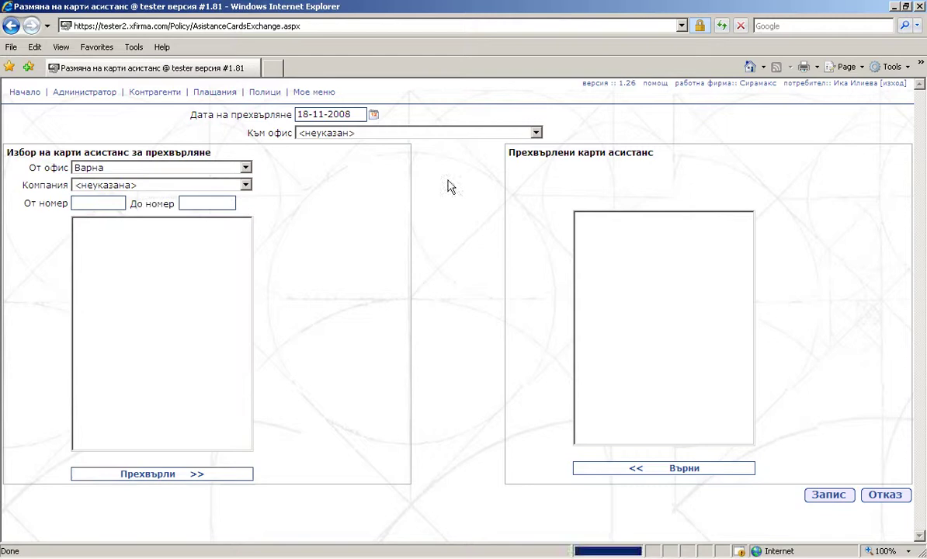
left_click(535, 133)
left_click(522, 167)
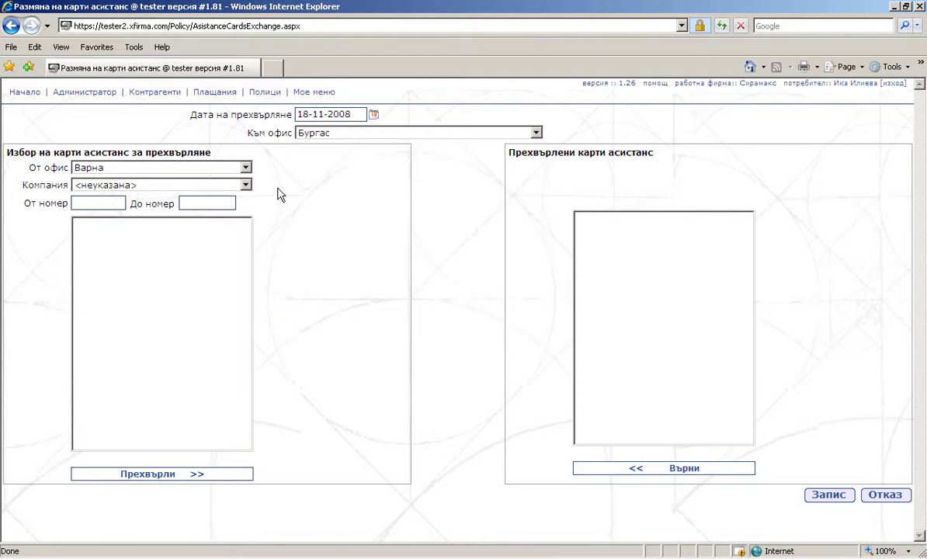
left_click(245, 185)
left_click(242, 210)
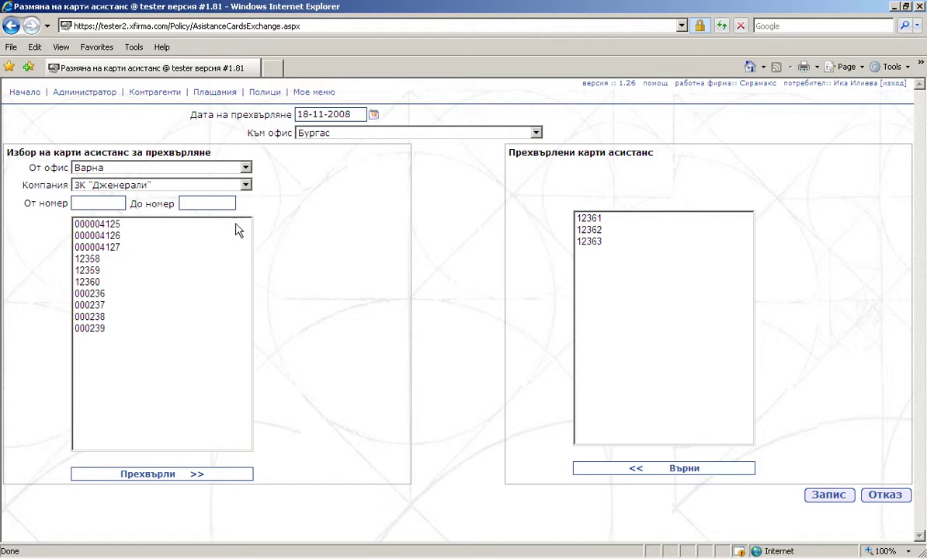
Transfer assistance cards 000004125–000004127 and save the exchange.
left_click_drag(238, 226, 228, 250)
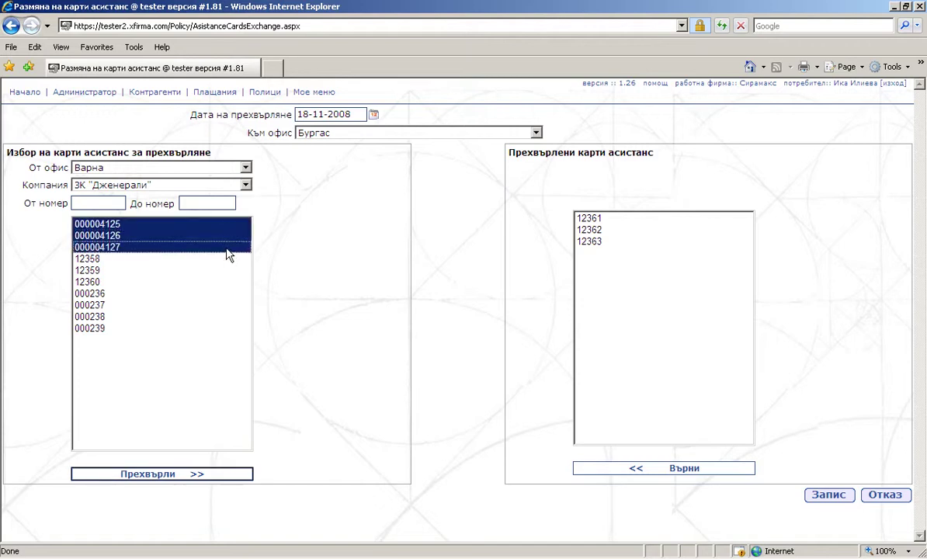
left_click(182, 474)
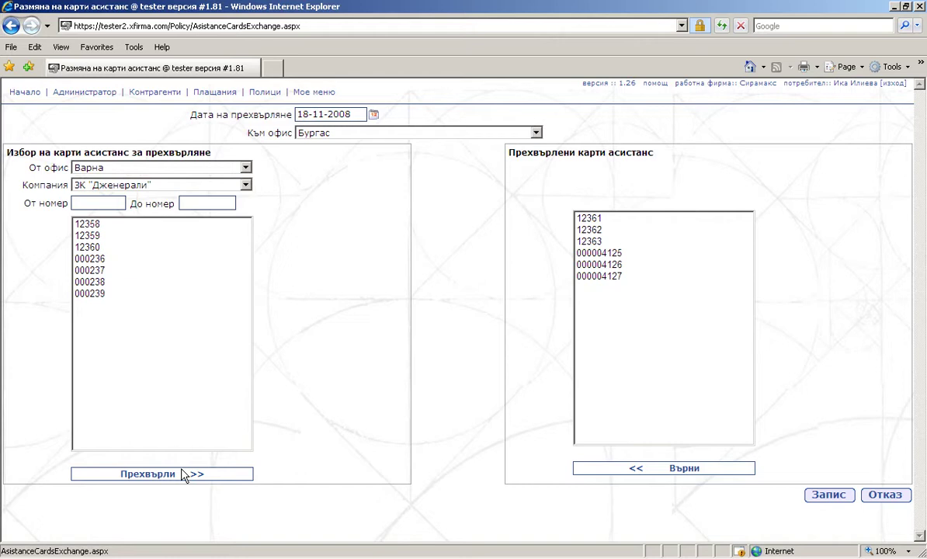
left_click(816, 500)
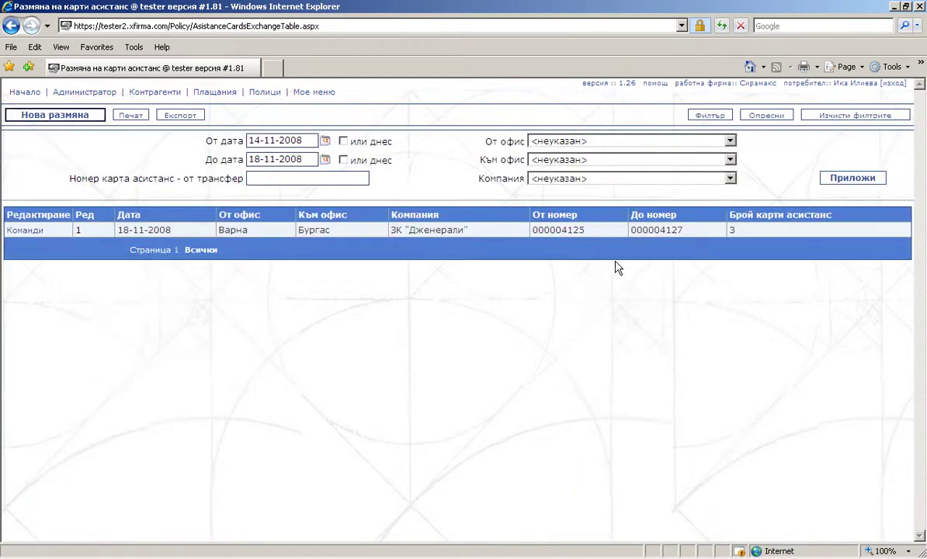
Show the Редактиране and Изтриване options for the saved Варна-to-Бургас exchange.
left_click(25, 230)
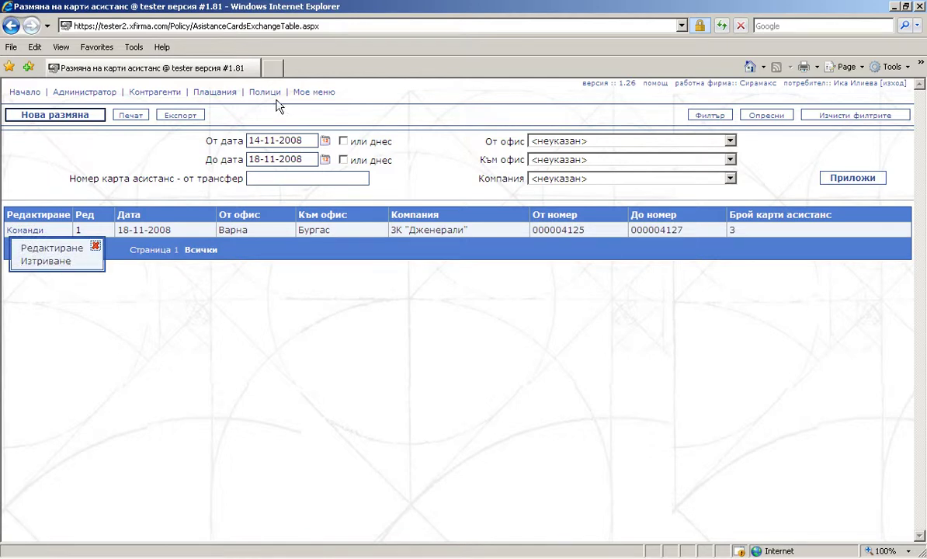
mouse_move(273, 95)
mouse_move(275, 129)
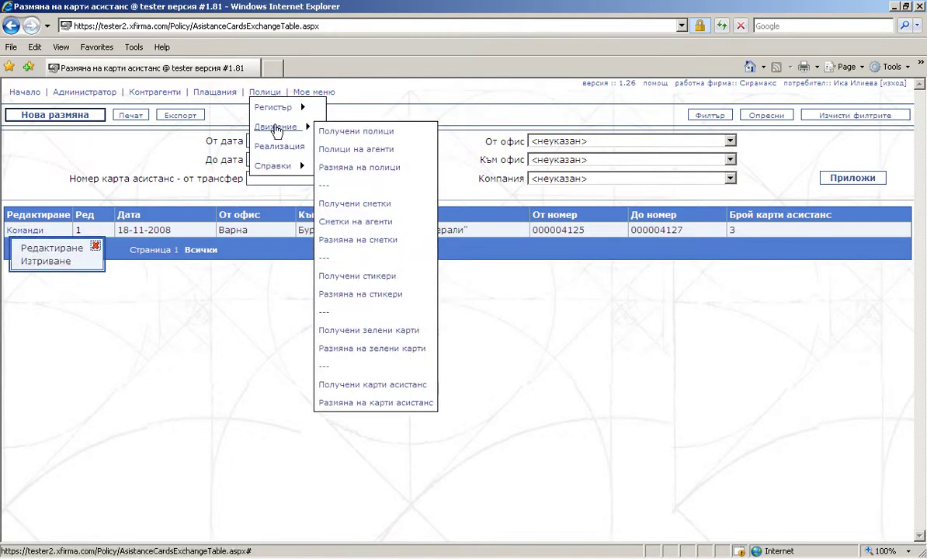